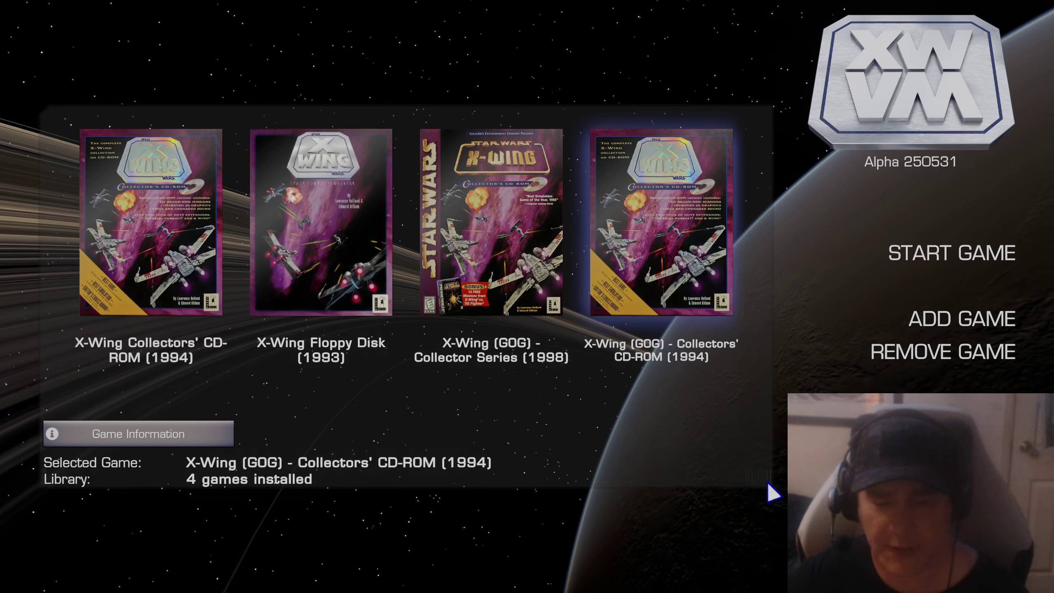
- Switch to the browser and review the Steam purchase options and bundles for STAR WARS X-Wing Special Edition, linked from the XWVM mod page
key("alt+Tab")
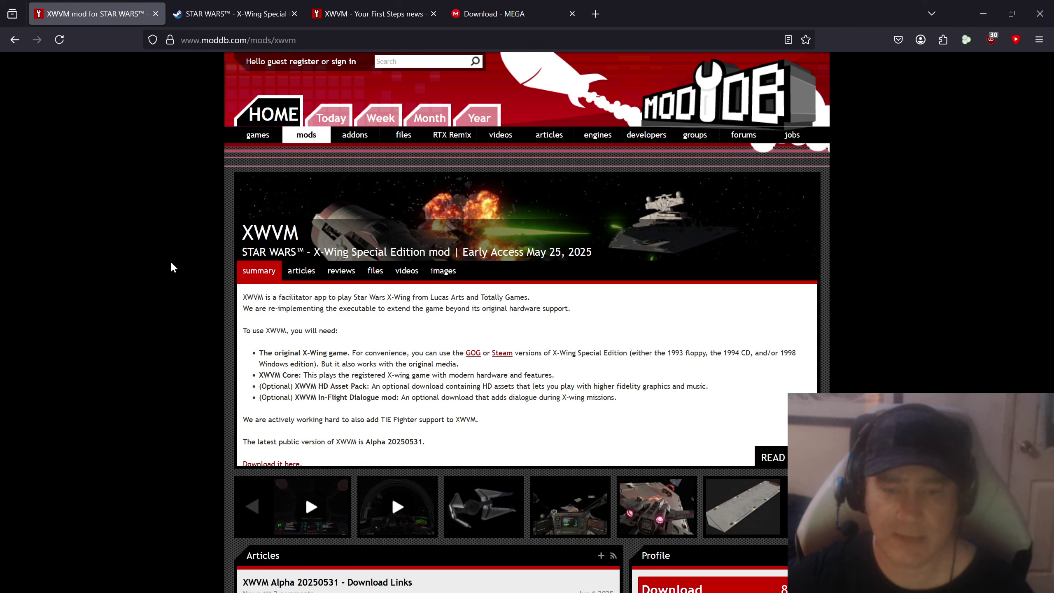
left_click(502, 352)
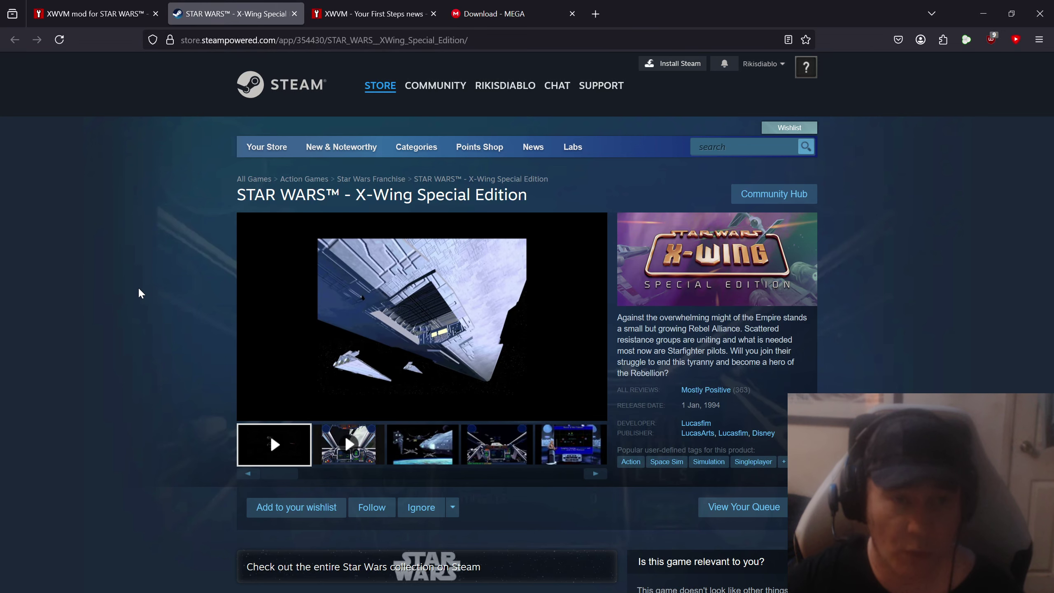
scroll(140, 293, "down", 4)
scroll(139, 294, "down", 2)
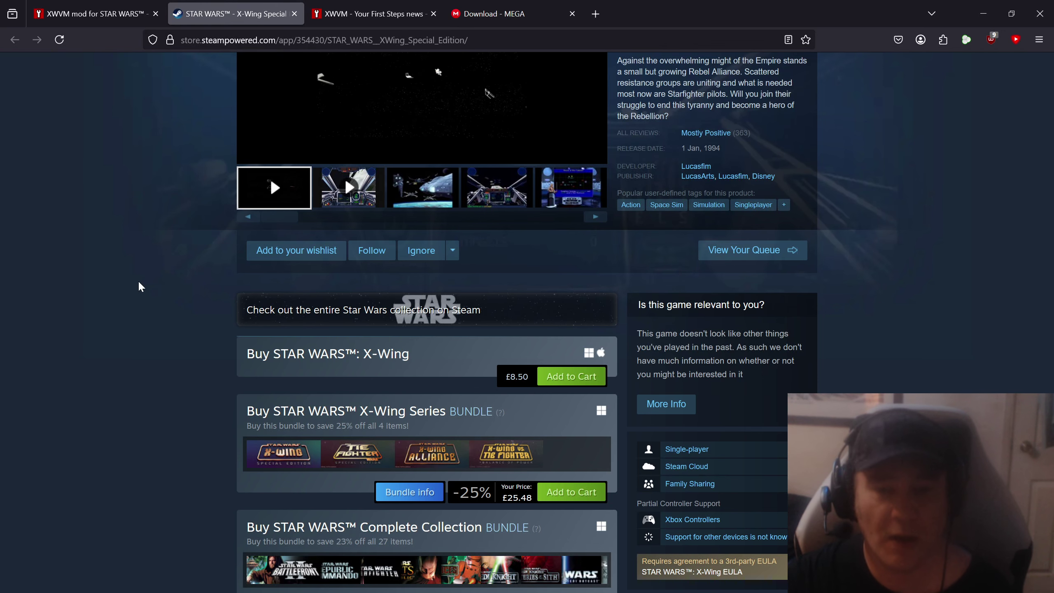
scroll(139, 283, "down", 2)
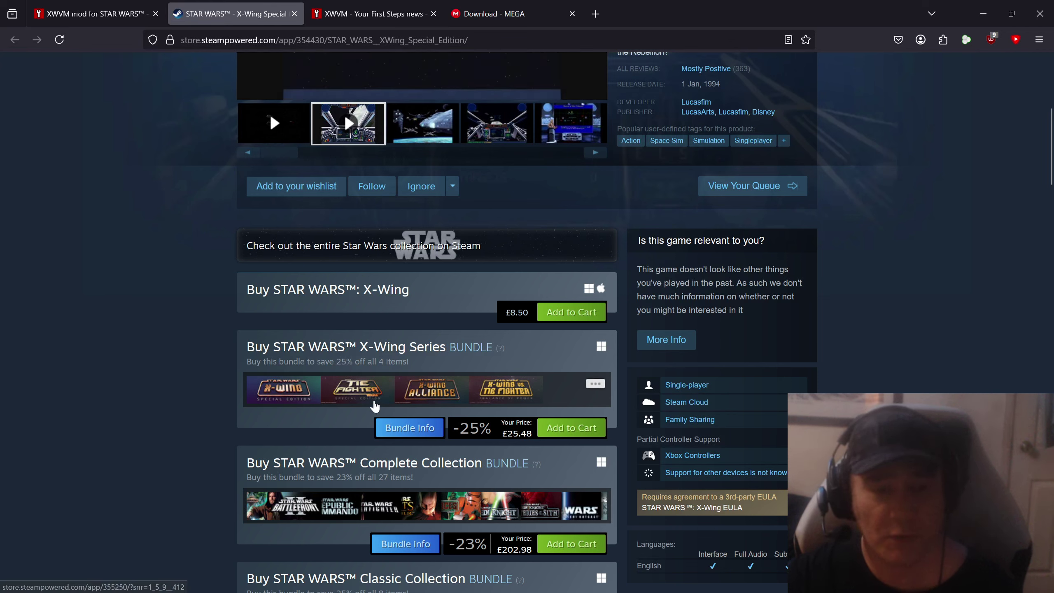
mouse_move(429, 403)
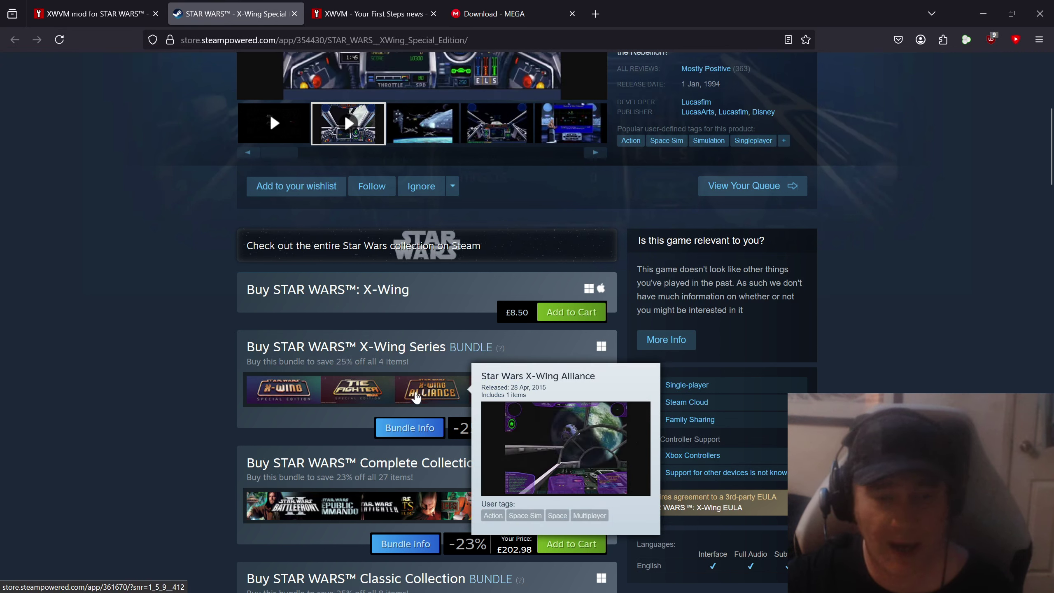
mouse_move(353, 389)
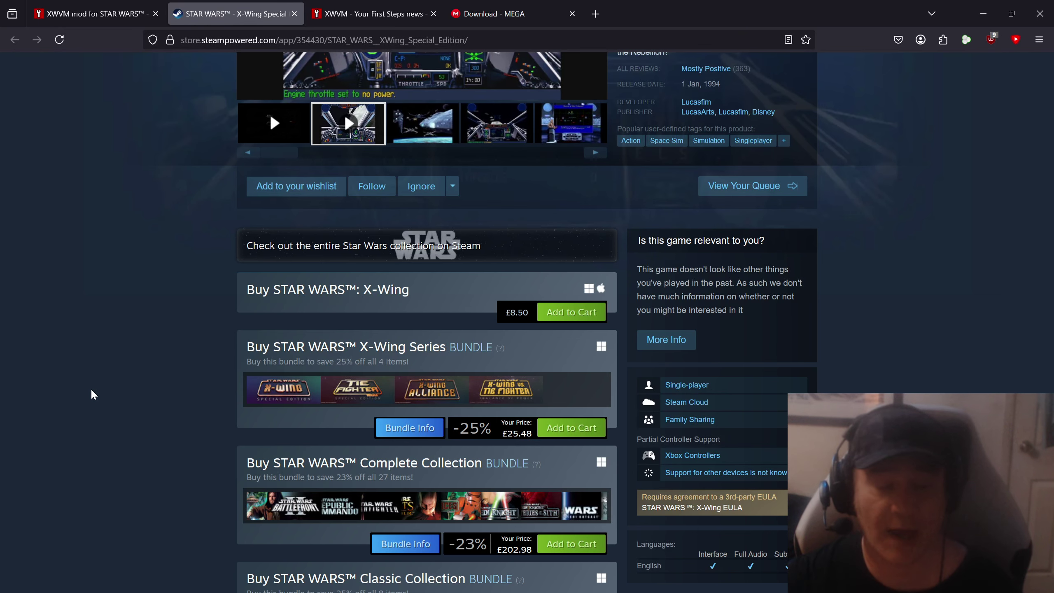
scroll(89, 397, "up", 10)
- Read the XWVM mod page on ModDB, covering the requirements and the Core, HD Asset Pack and In-Flight Mission Dialogue download links
key("ctrl+shift+Tab")
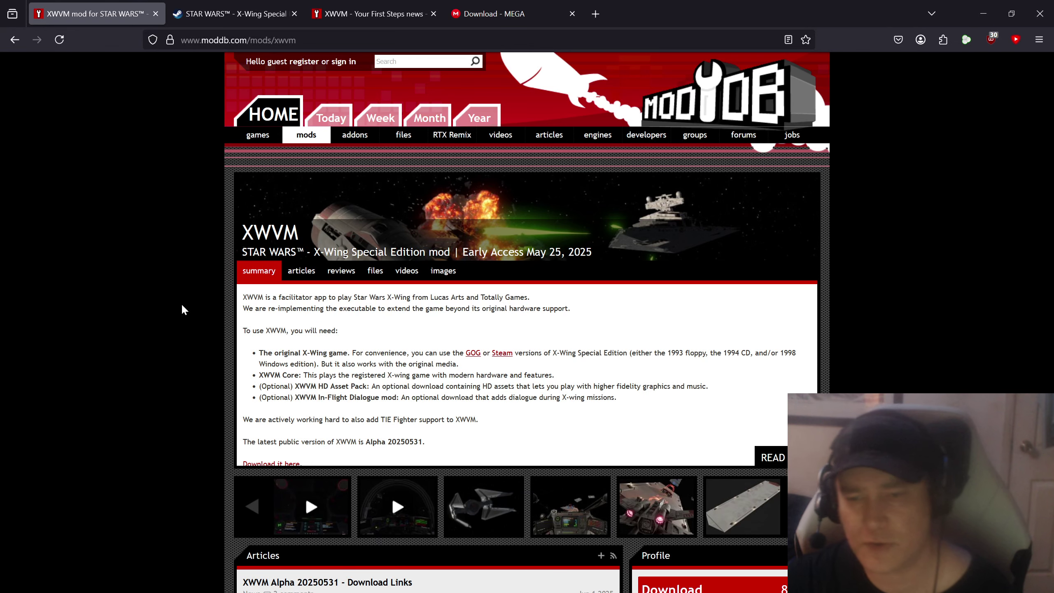
scroll(184, 310, "down", 2)
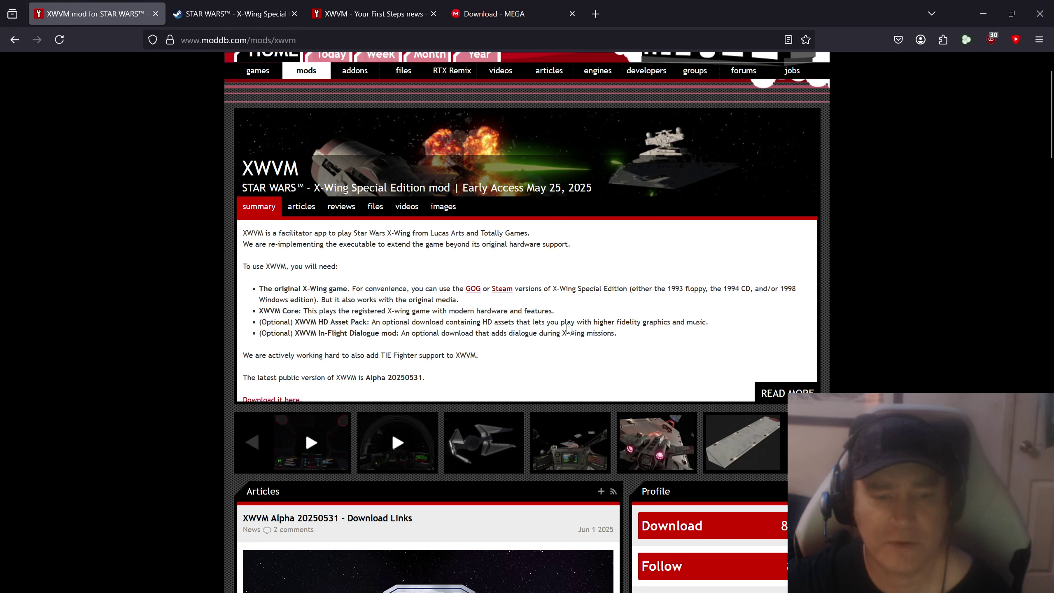
scroll(527, 324, "down", 1)
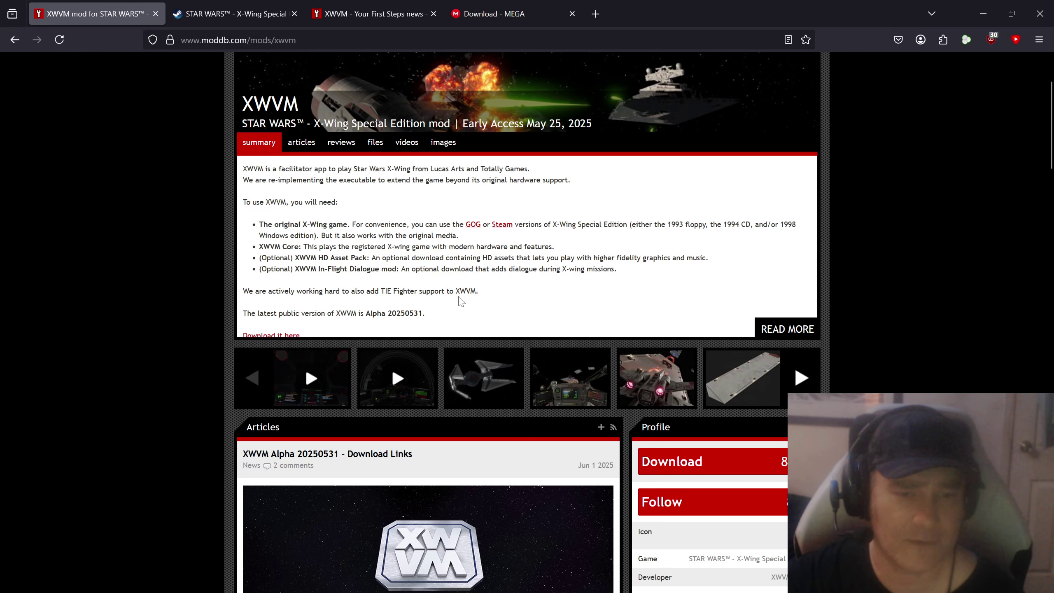
scroll(461, 304, "down", 10)
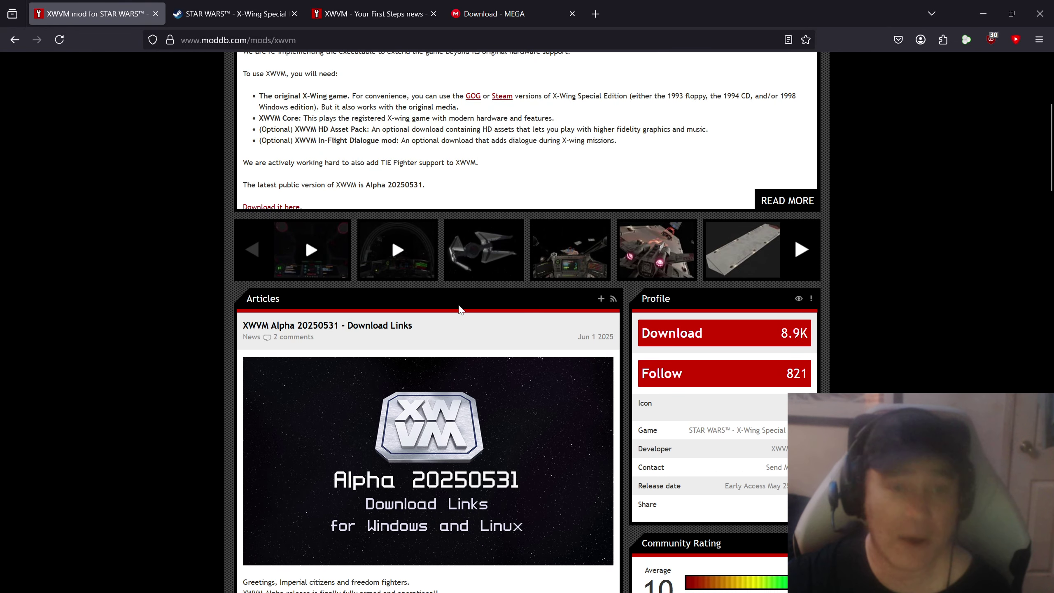
scroll(458, 319, "down", 1)
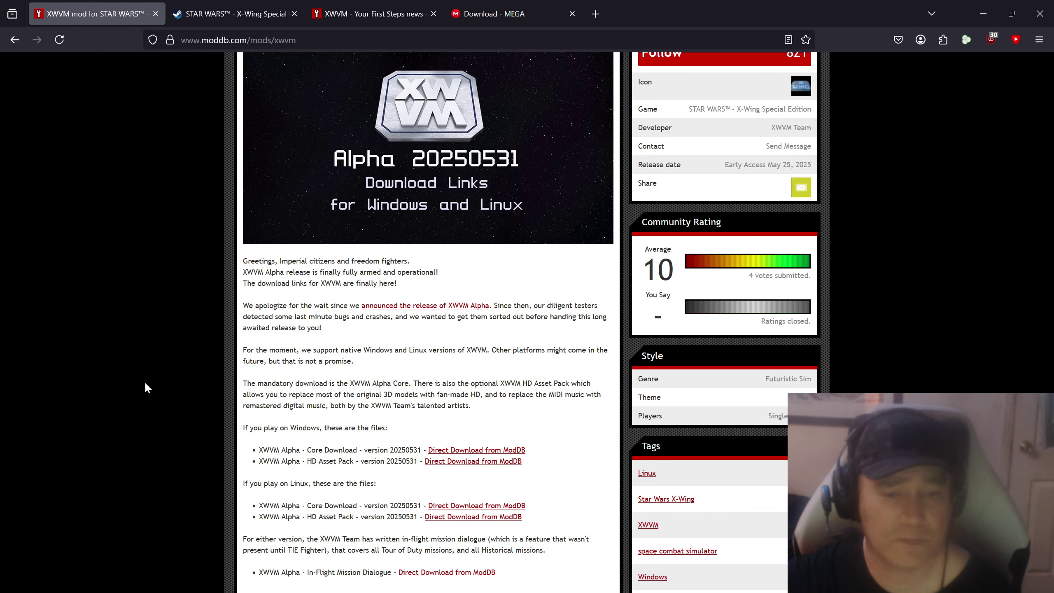
scroll(146, 384, "down", 2)
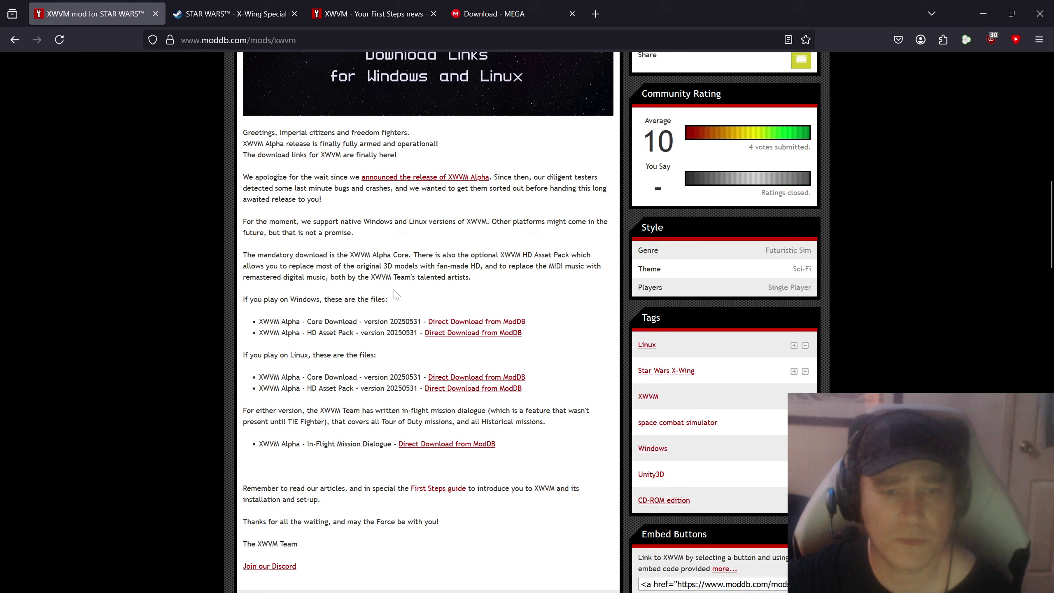
scroll(545, 286, "down", 1)
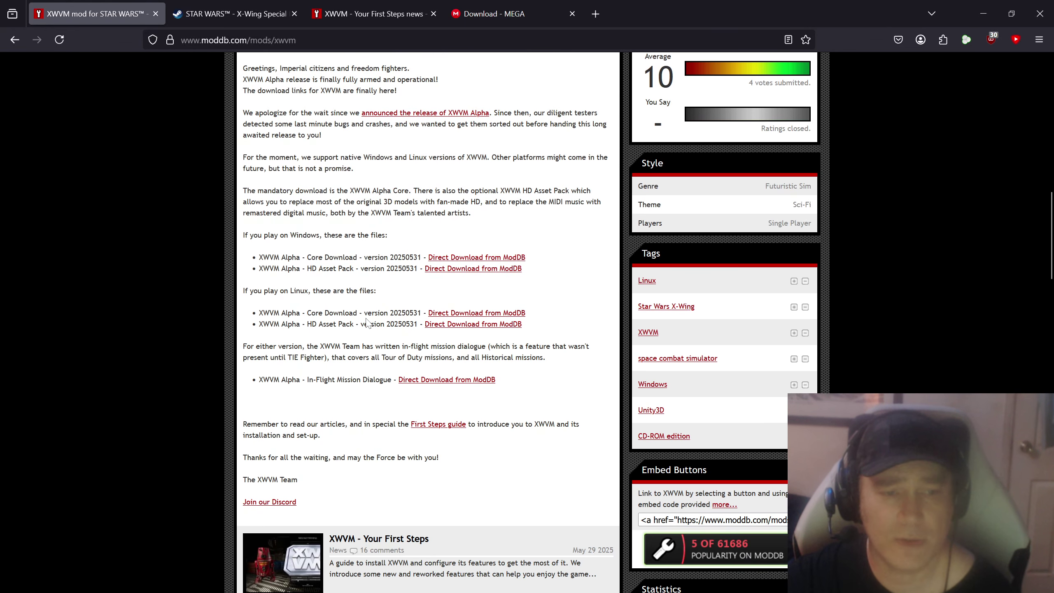
scroll(482, 338, "down", 1)
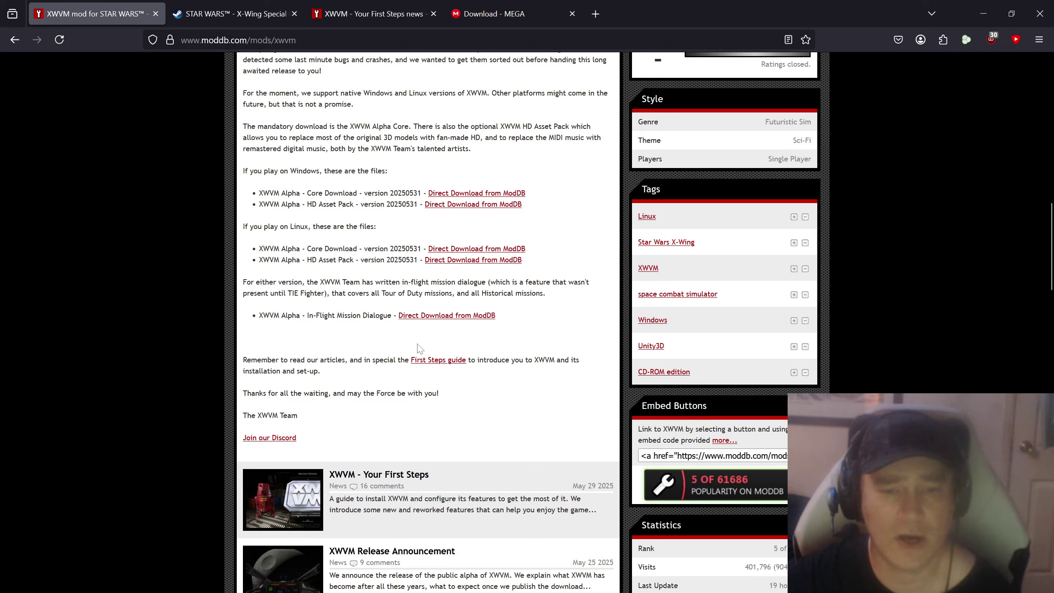
scroll(500, 341, "down", 1)
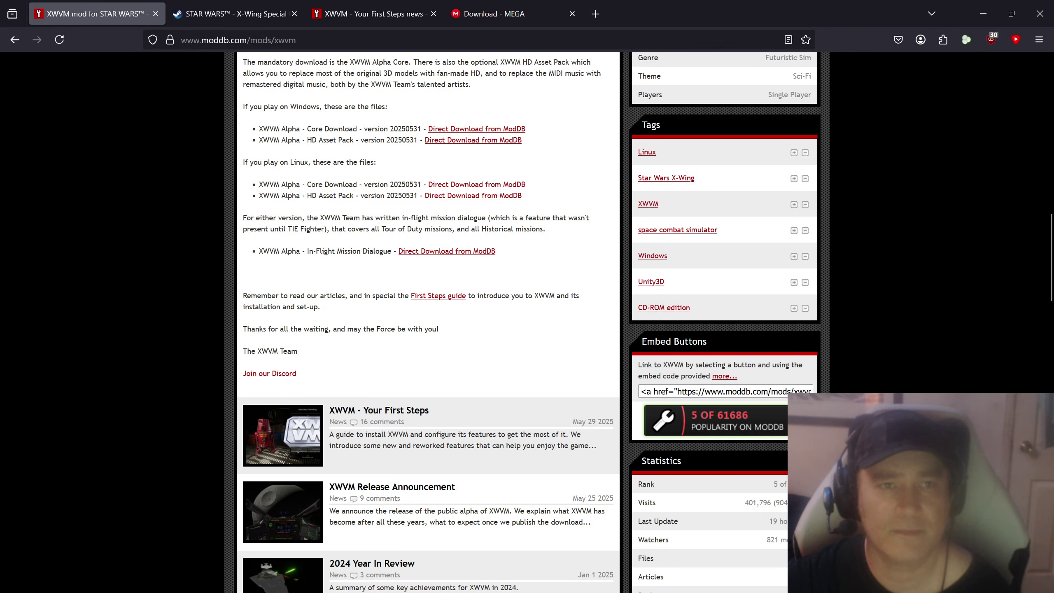
- Read the installation guidance in the "XWVM - Your First Steps" article on ModDB
left_click(372, 14)
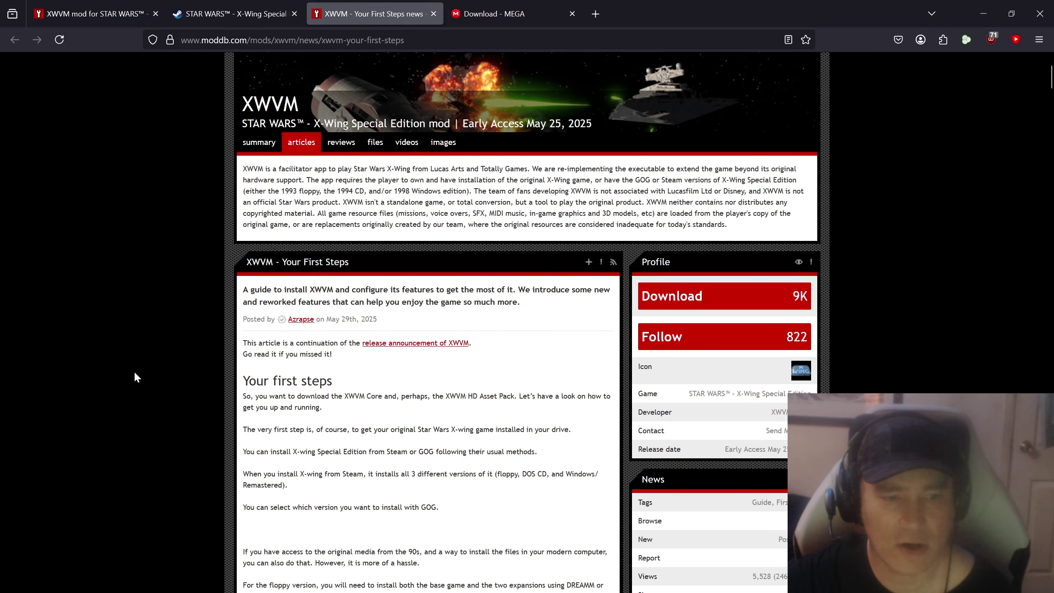
scroll(135, 375, "down", 3)
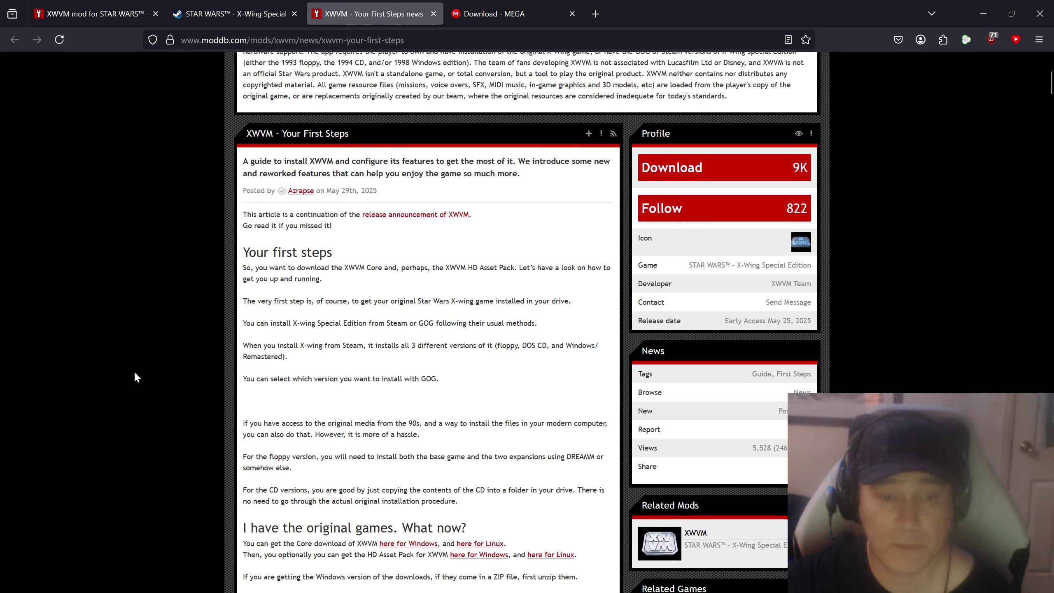
scroll(134, 376, "down", 3)
scroll(131, 385, "down", 3)
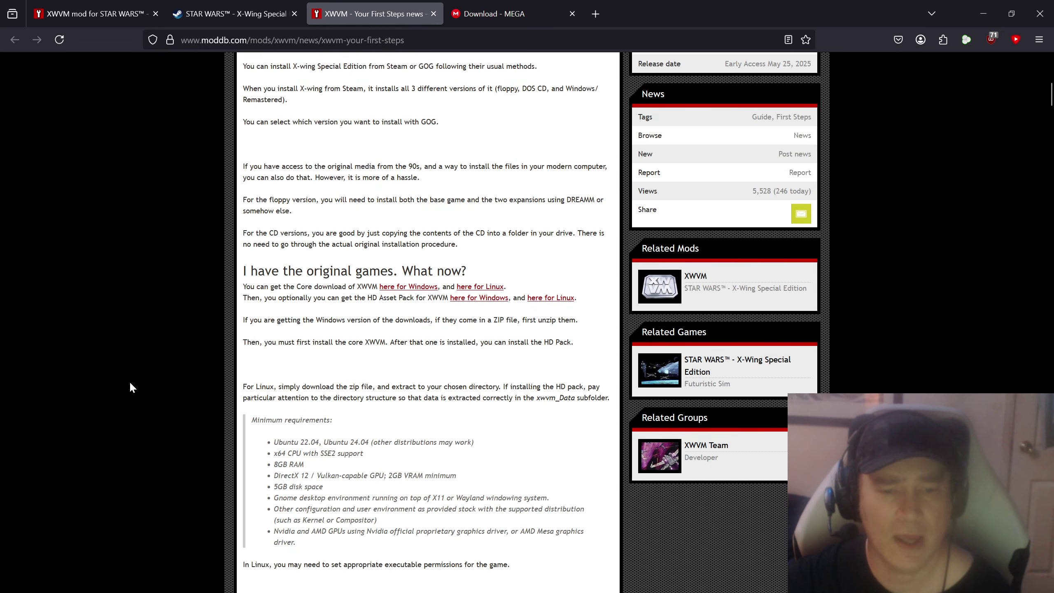
scroll(129, 388, "down", 2)
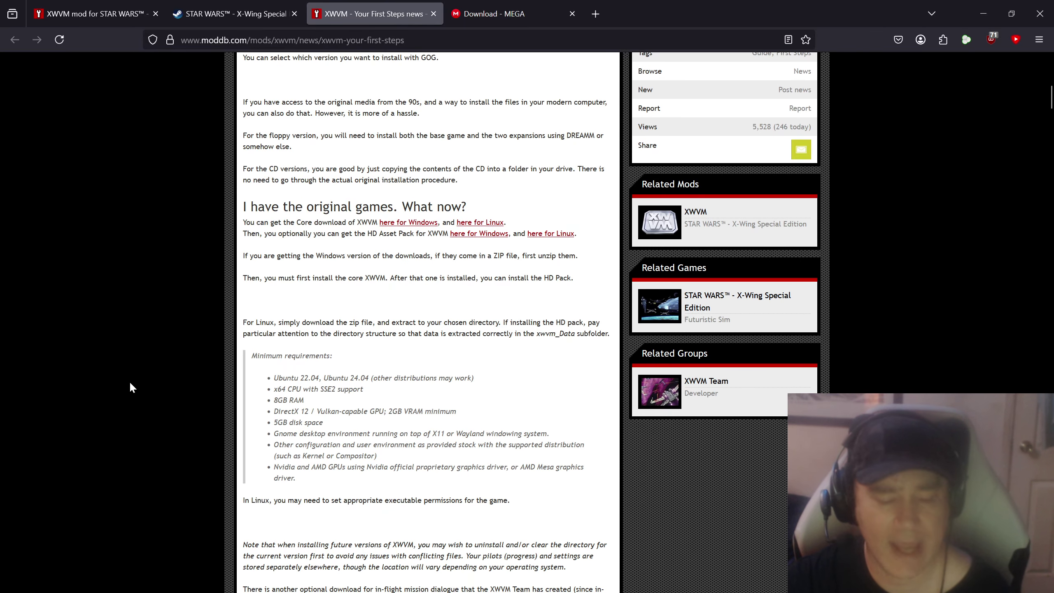
- Switch to the XWVM downloads folder in File Explorer and extract XWVM_alpha_20250531.zip into its own subfolder with WinRAR
key("alt+Tab")
key("alt+Tab")
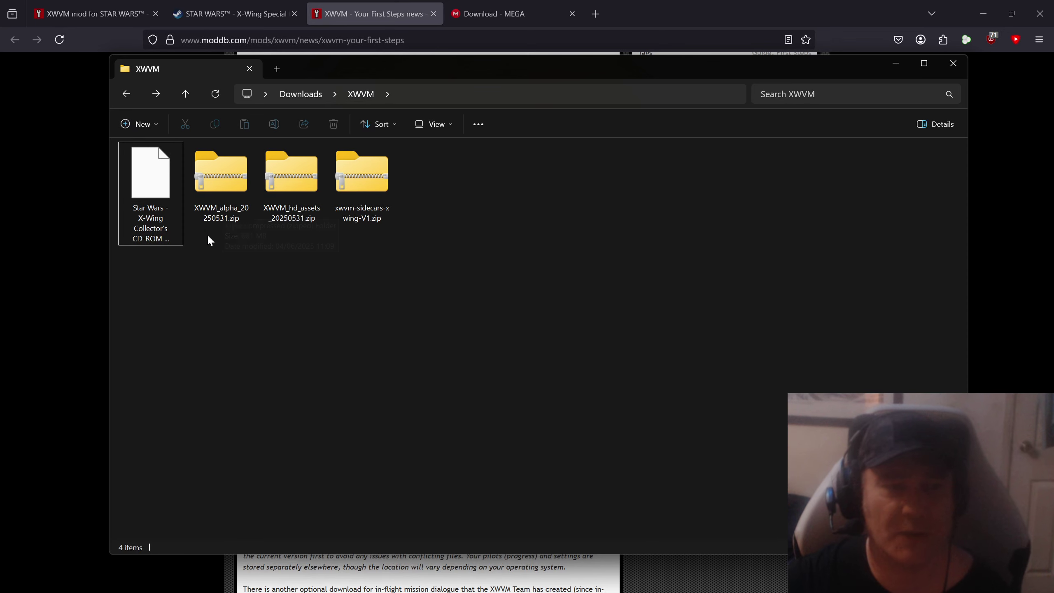
left_click(229, 184)
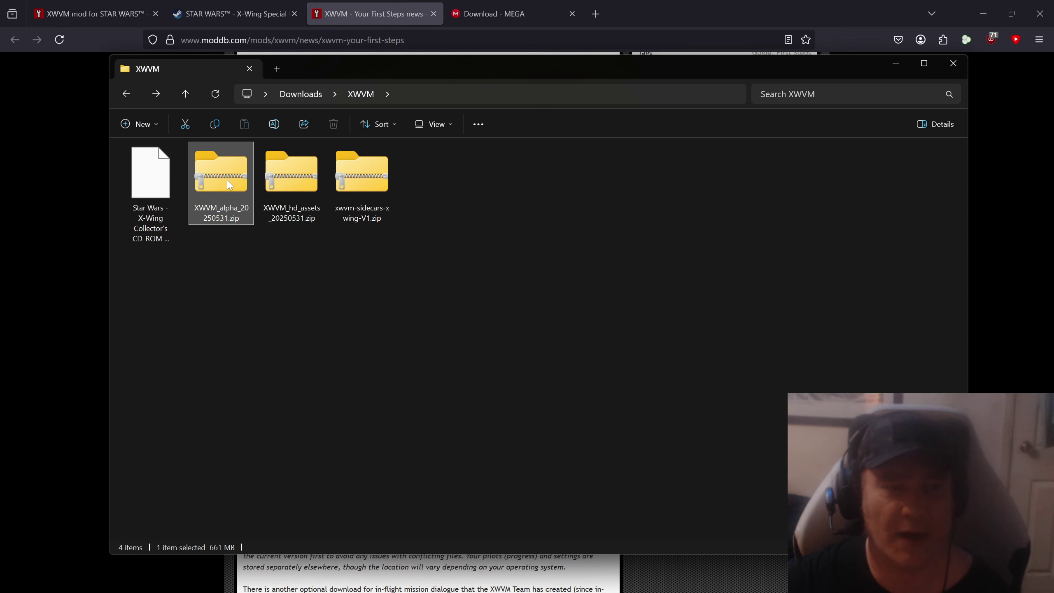
right_click(230, 185)
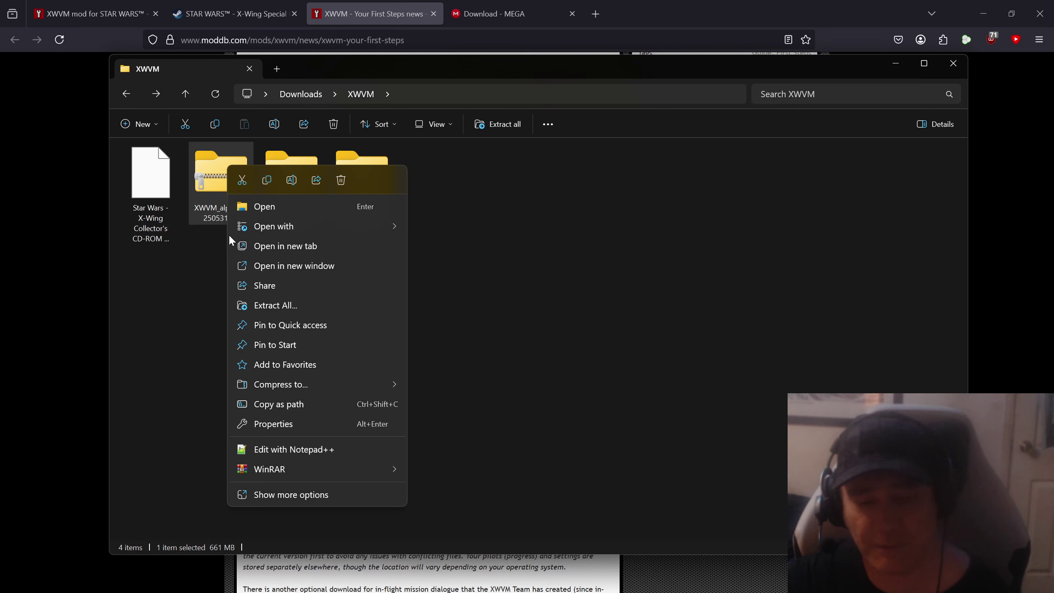
mouse_move(279, 477)
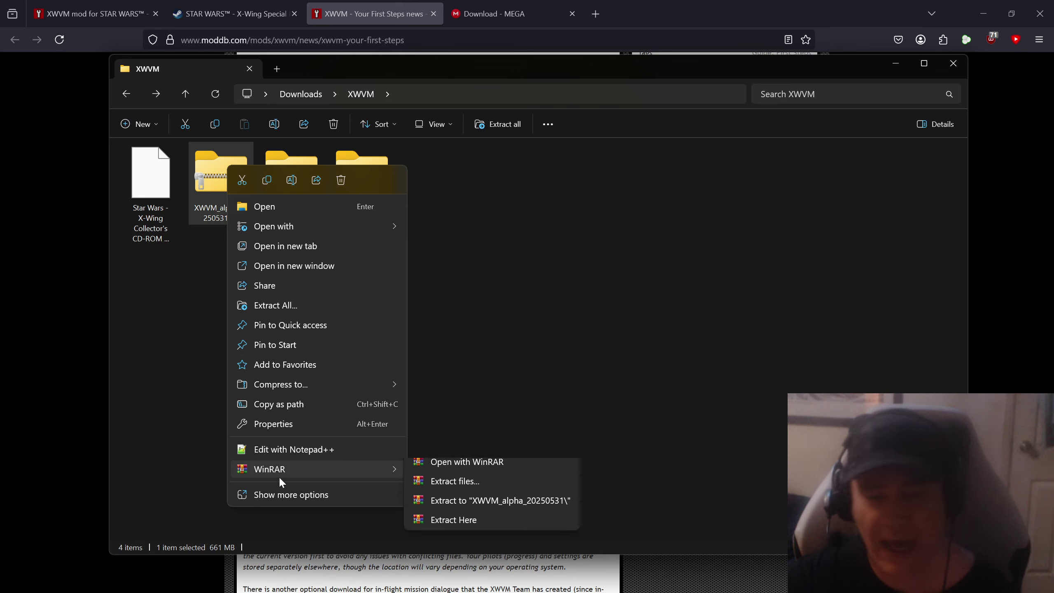
left_click(463, 509)
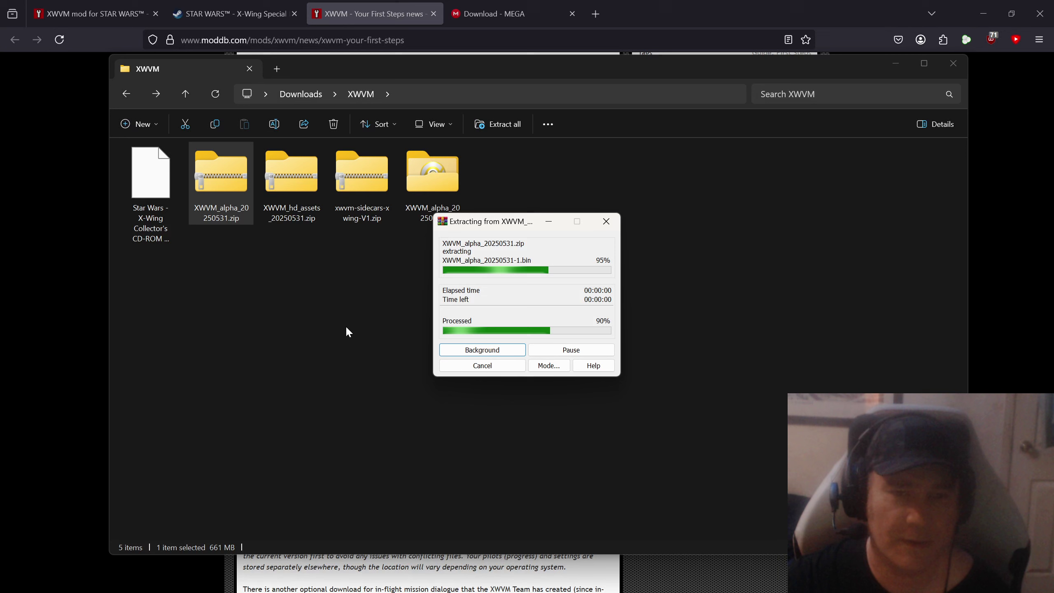
- Run XWVM_alpha_20250531.exe from the extracted folder to view the setup information and destination location pages, and exit the setup
double_click(423, 176)
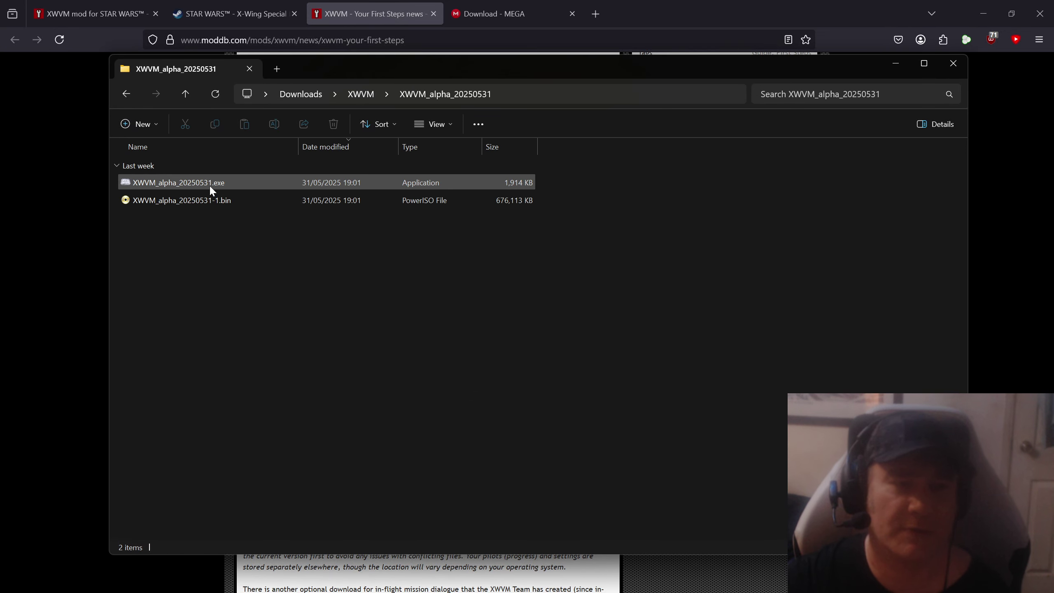
double_click(211, 188)
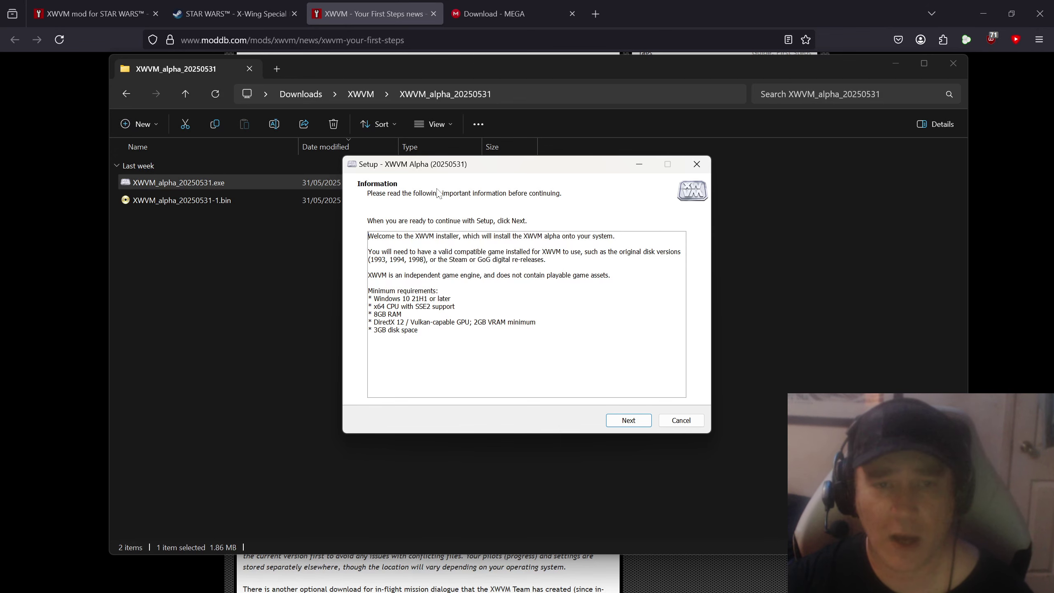
left_click_drag(453, 166, 441, 189)
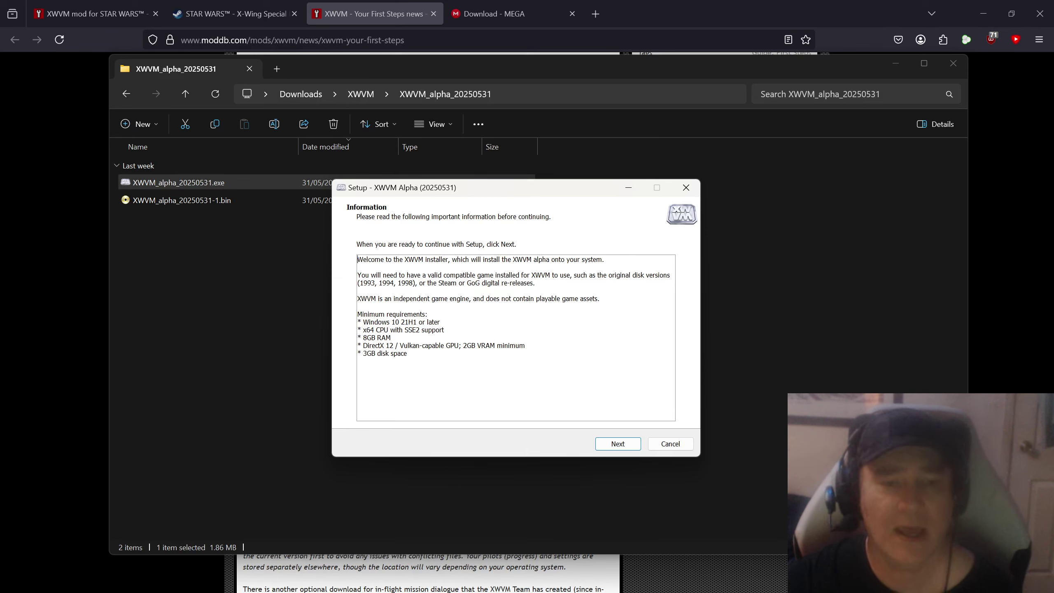
left_click(621, 446)
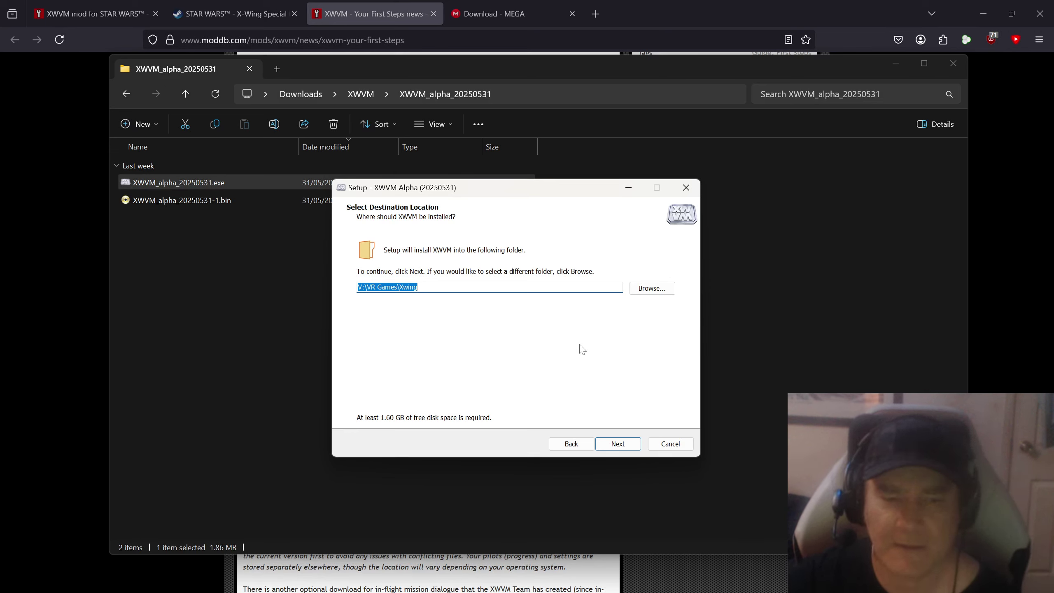
left_click(670, 443)
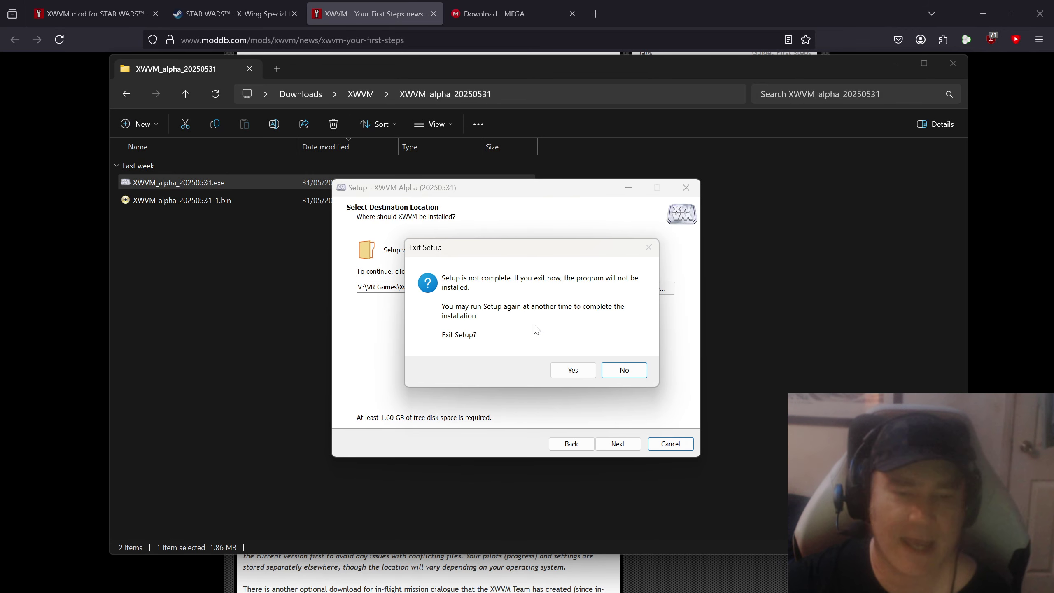
left_click(581, 369)
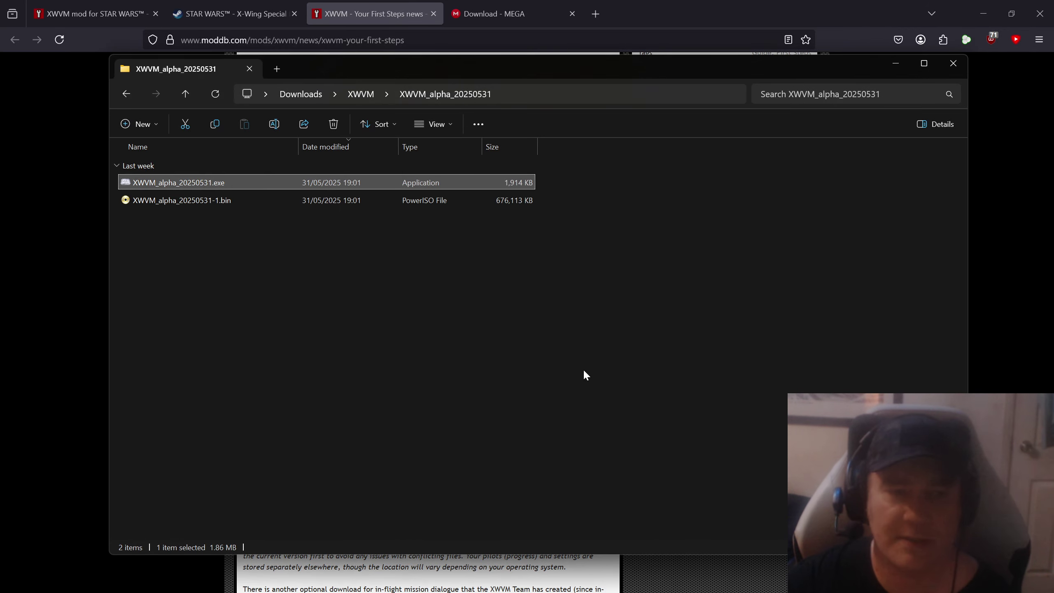
- Return to the XWVM downloads folder and look through the contents of XWVM_hd_assets_20250531.zip
left_click(126, 95)
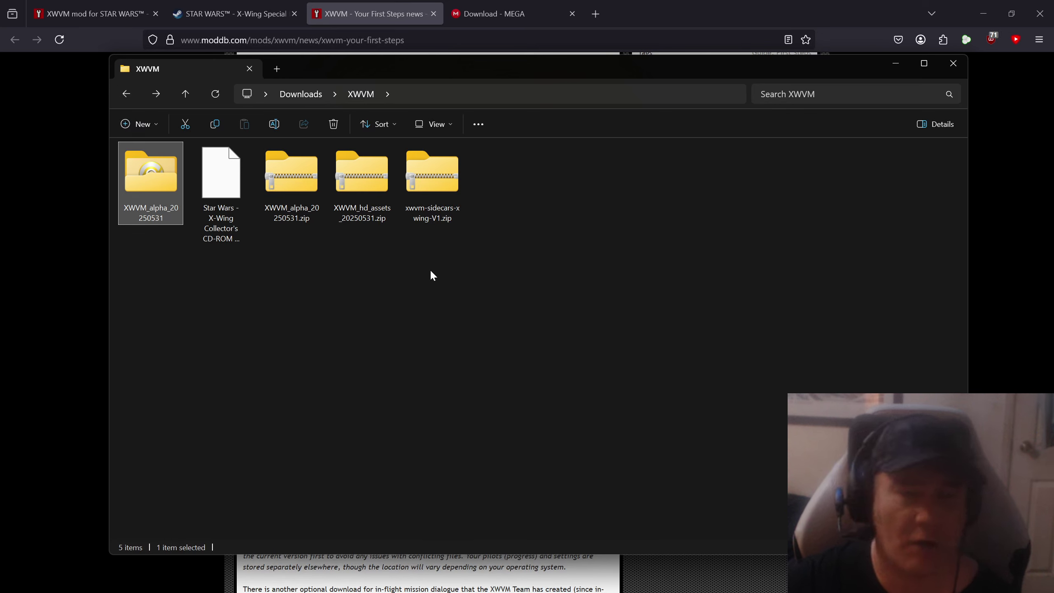
double_click(364, 183)
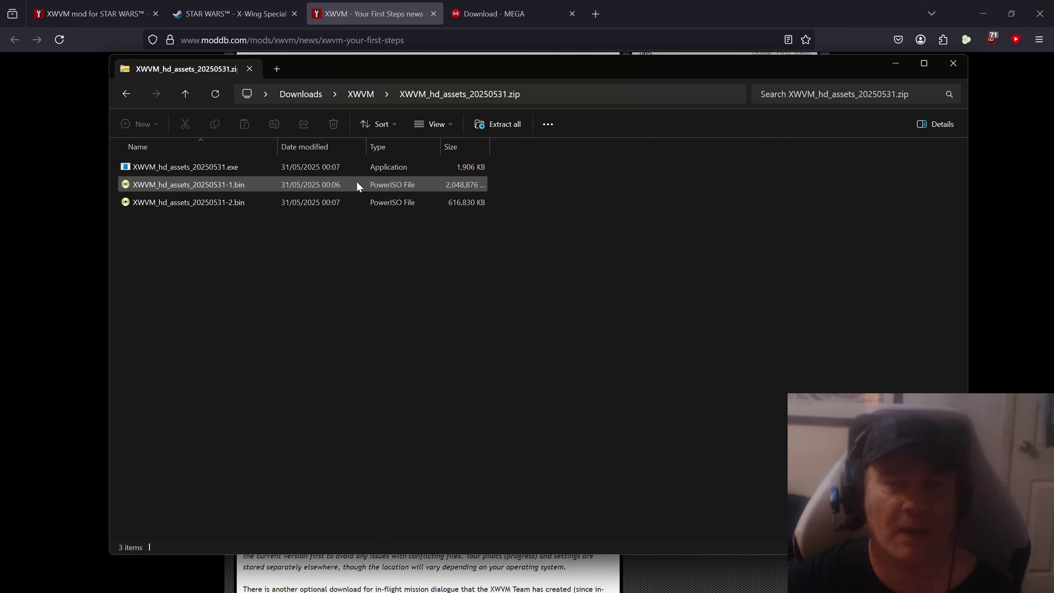
left_click(124, 96)
- Look through the contents of xwvm-sidecars-xwing-V1.zip and return to the XWVM downloads folder
left_click(453, 187)
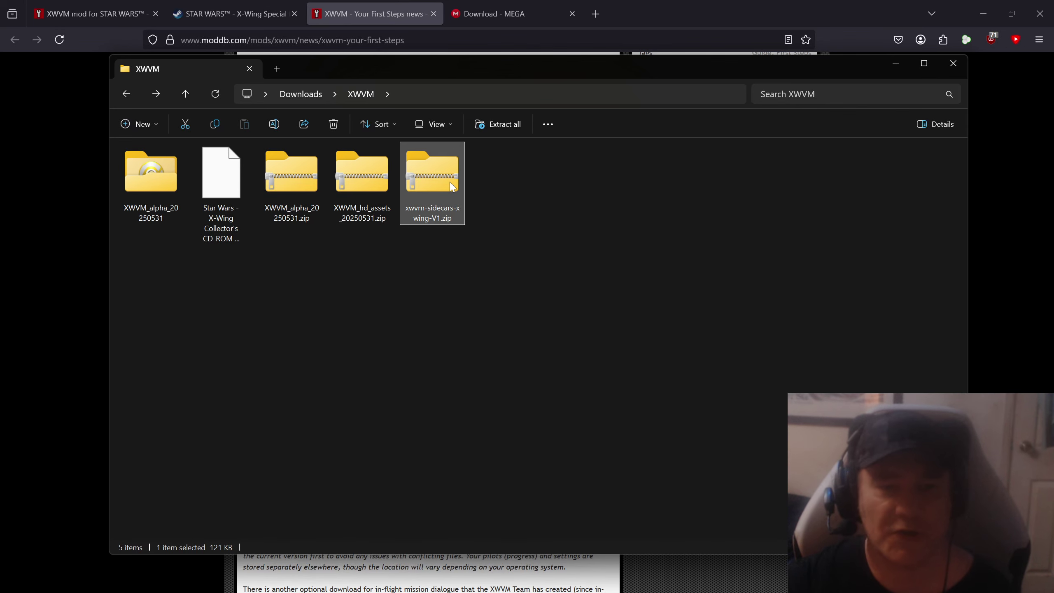
double_click(453, 187)
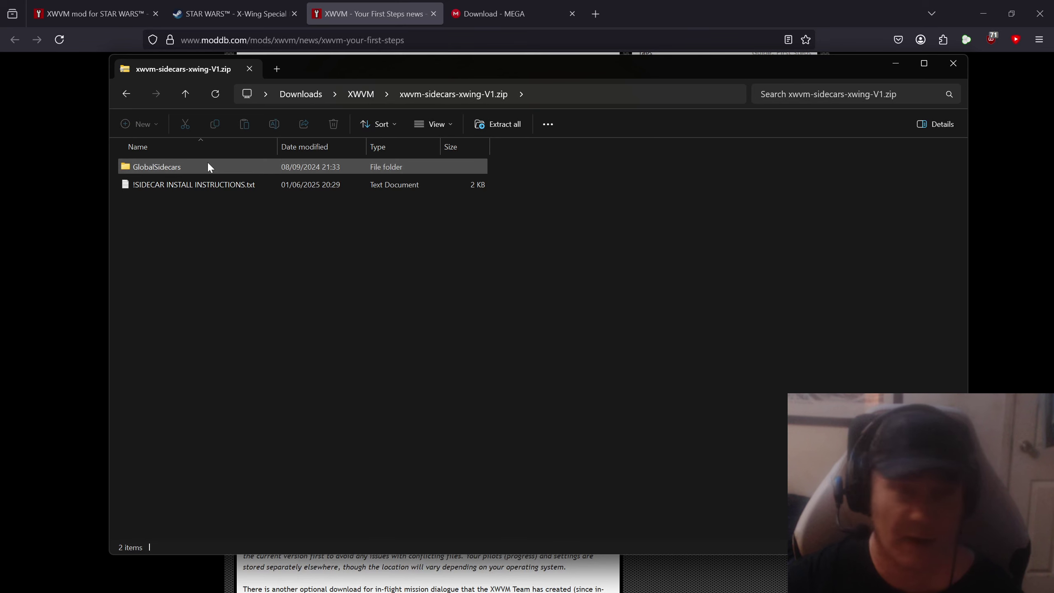
left_click(131, 101)
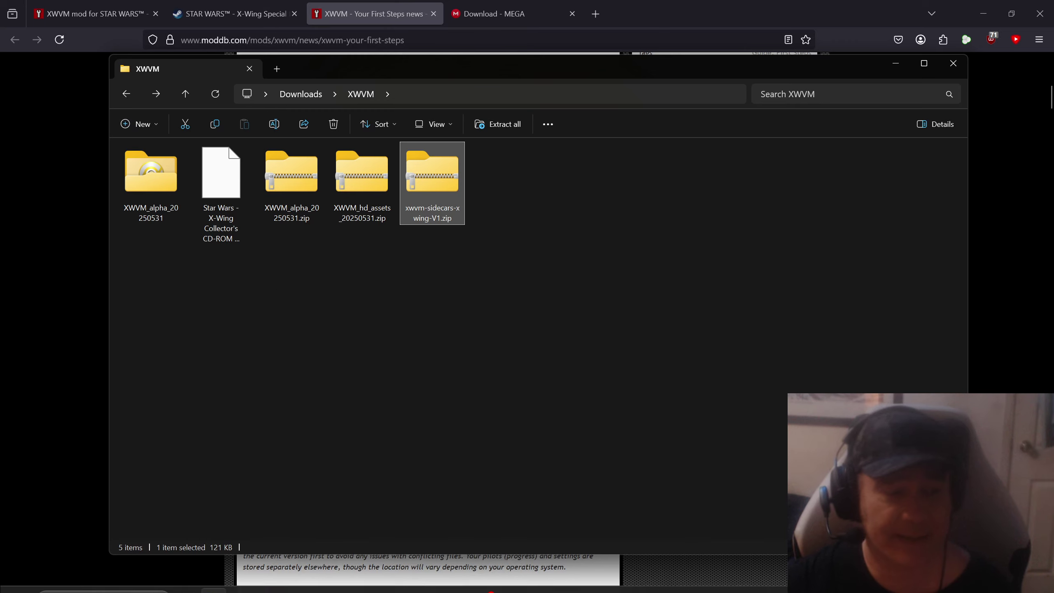
- Look for the xwvm shortcut among the pinned Windows apps without launching it
left_click(17, 589)
scroll(219, 336, "down", 4)
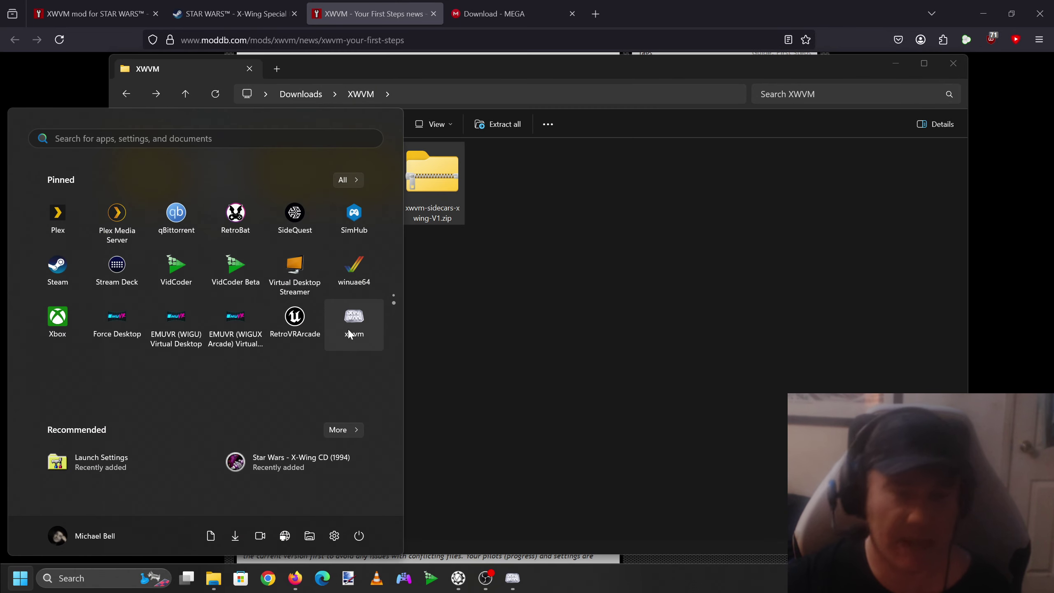
left_click(527, 335)
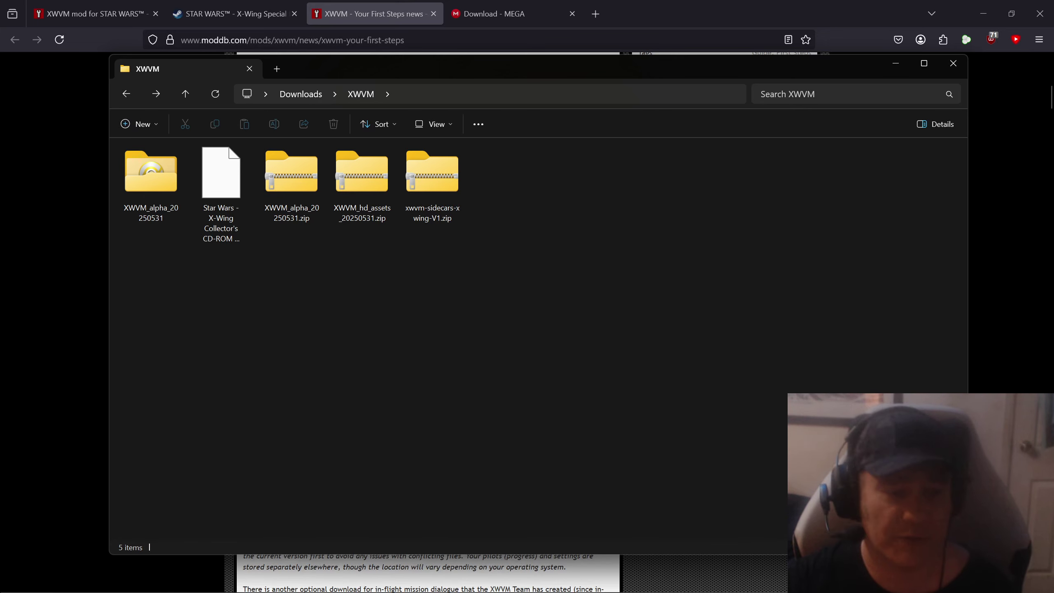
left_click(19, 578)
scroll(227, 305, "down", 1)
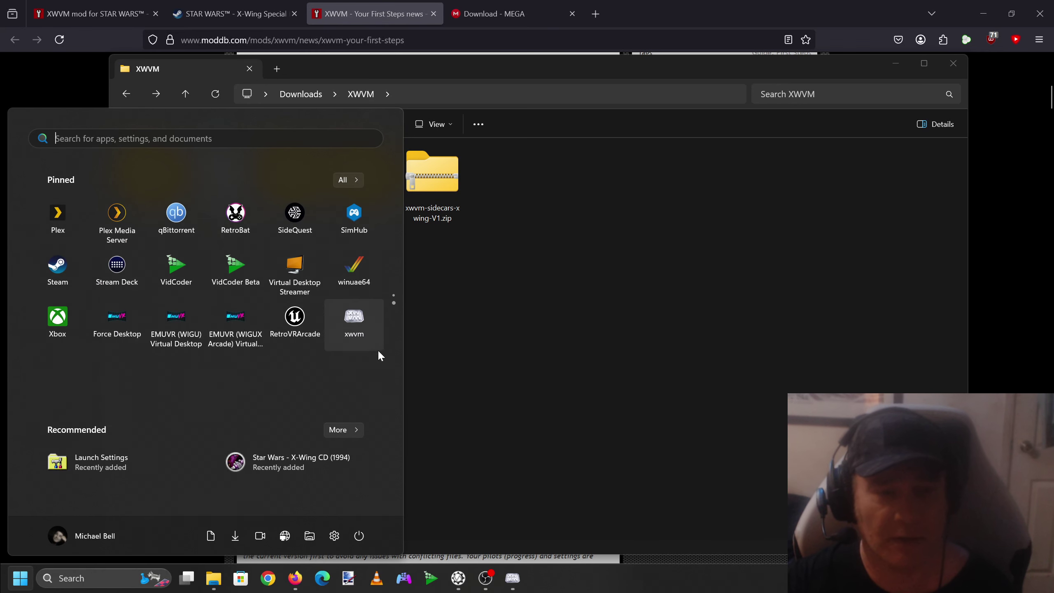
left_click(547, 419)
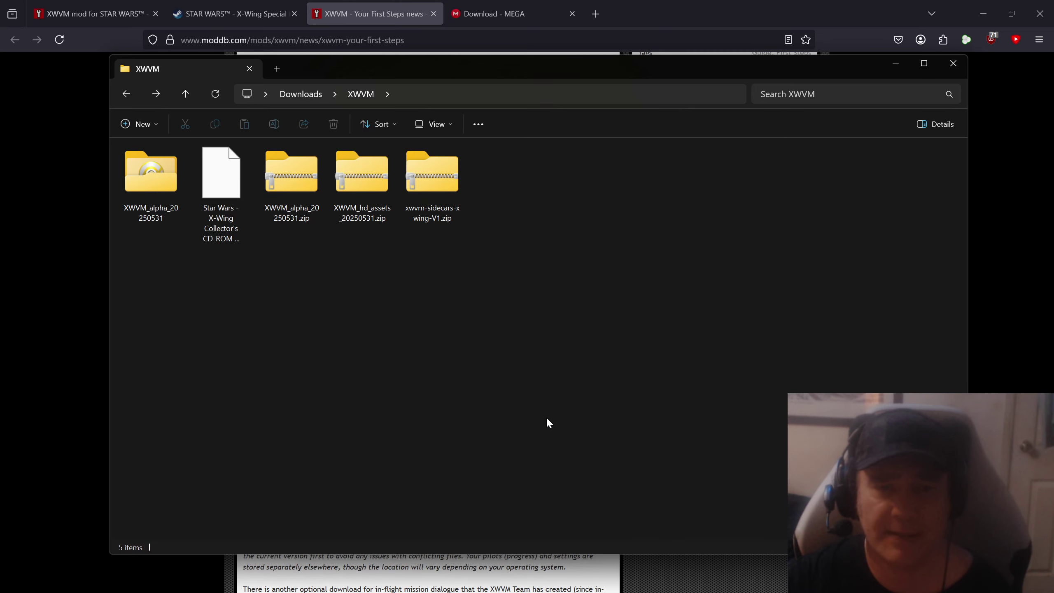
- Switch to XWVM and add the game from the folder V:\GOG Games\Star Wars - X-Wing (1993) to the library
key("alt+Tab")
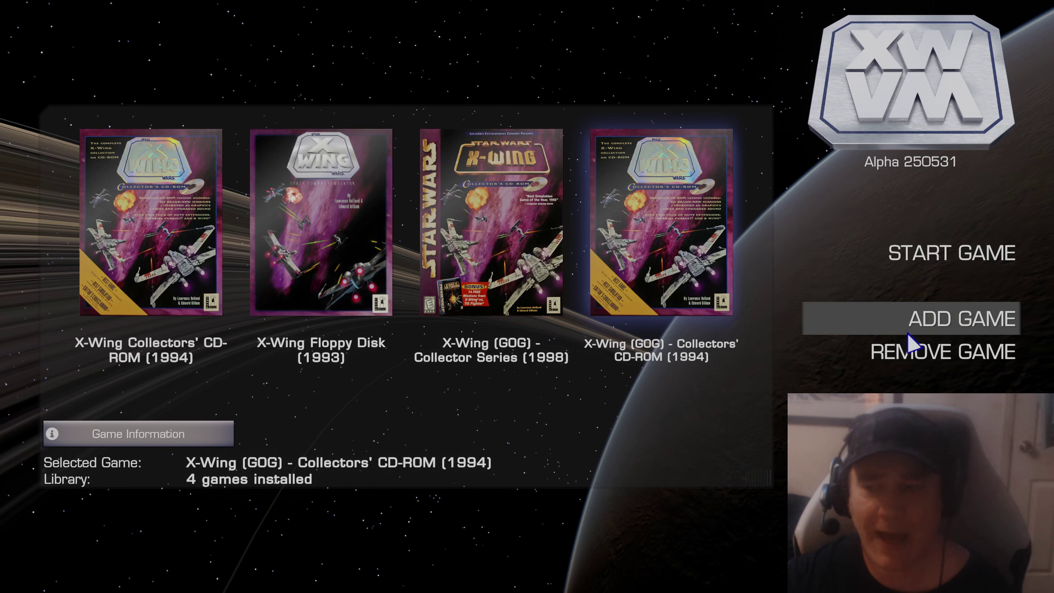
left_click(960, 317)
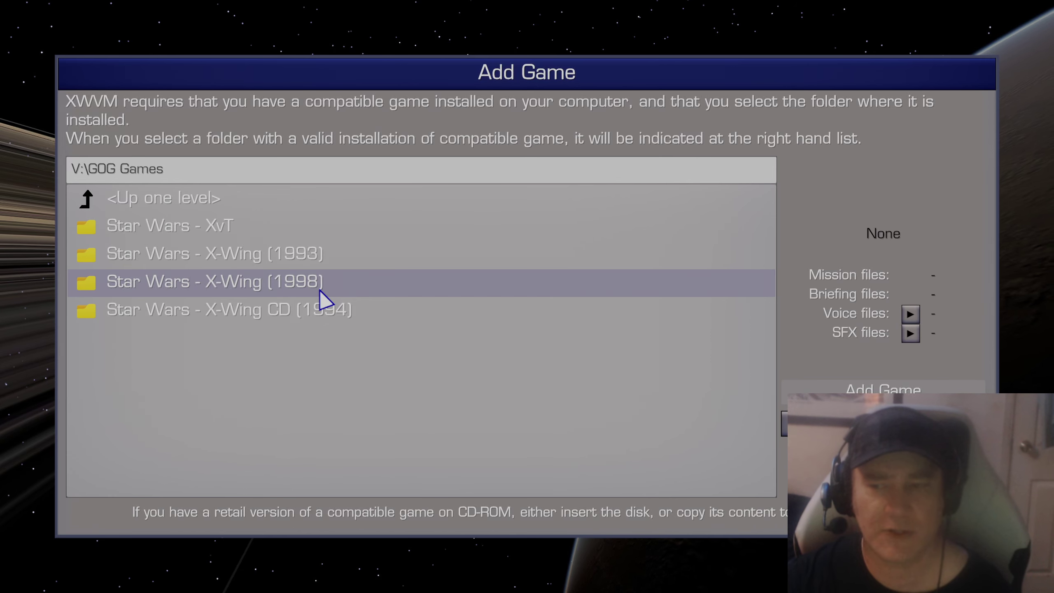
left_click(321, 266)
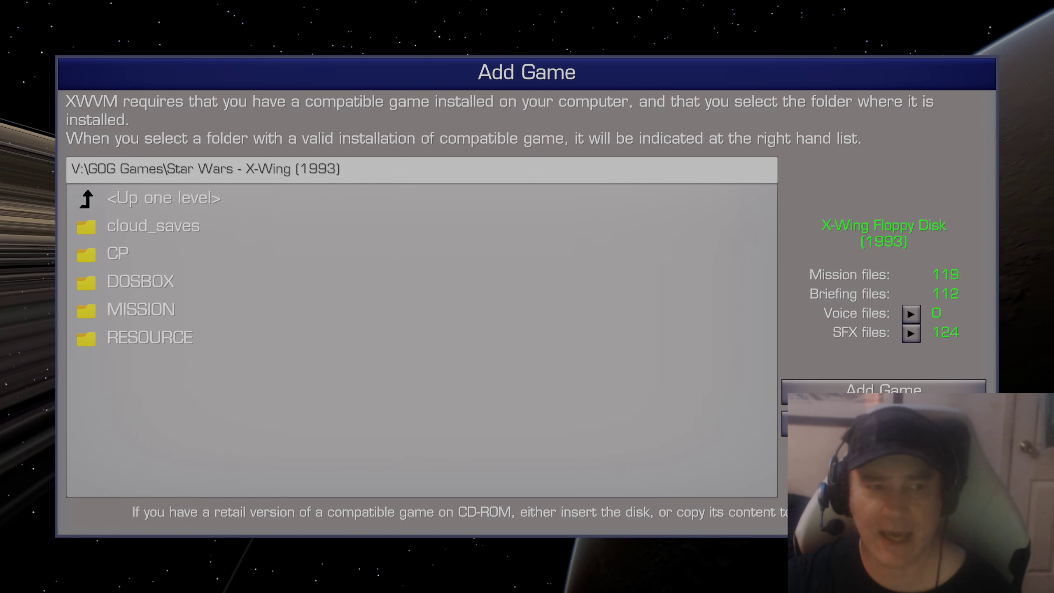
left_click(884, 389)
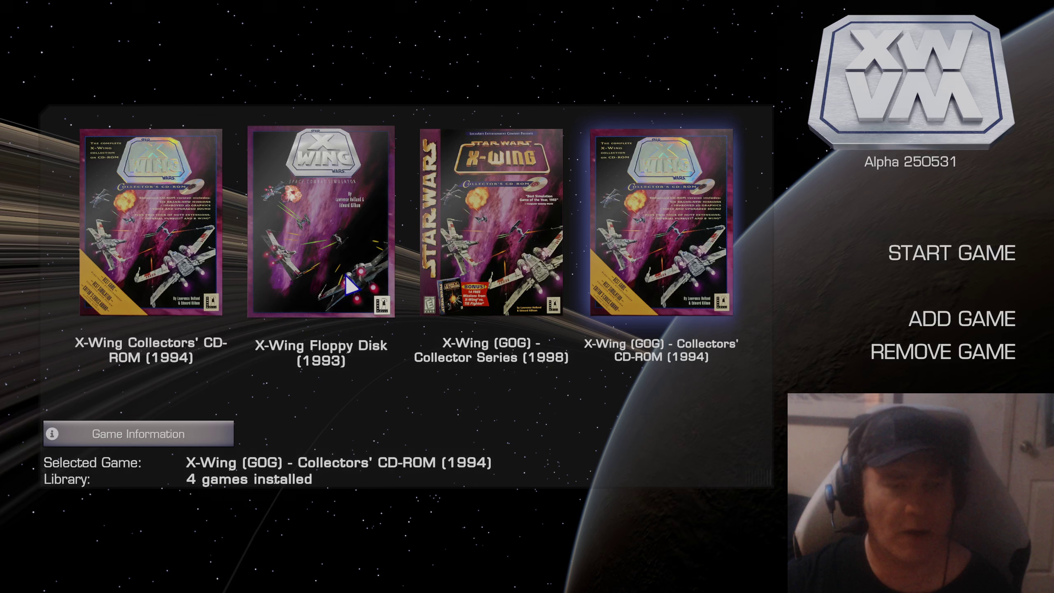
- Read the game information for X-Wing Floppy Disk (1993), including its list of usable assets
left_click(332, 266)
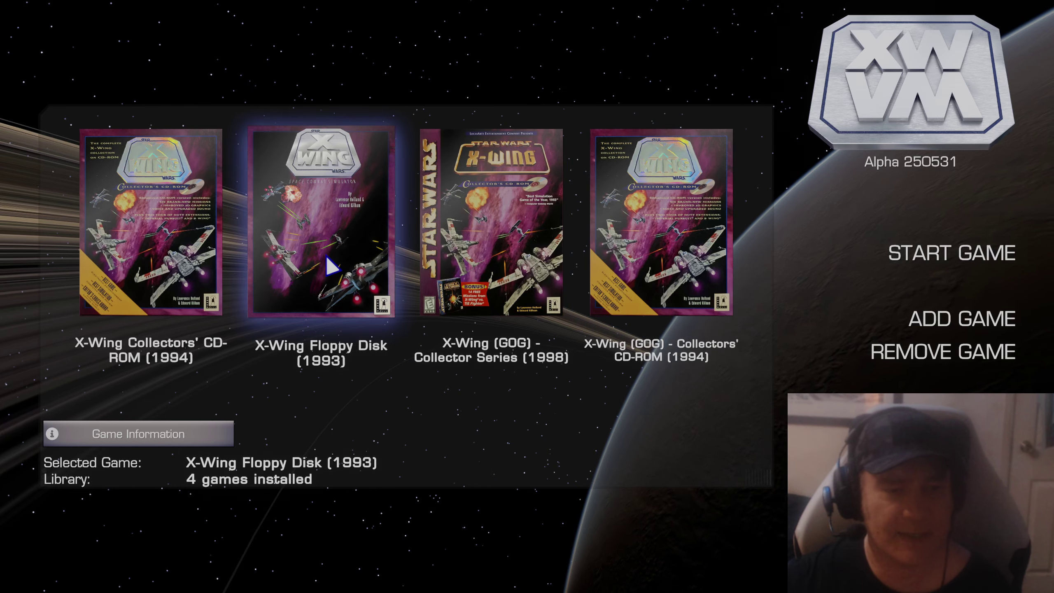
left_click(161, 435)
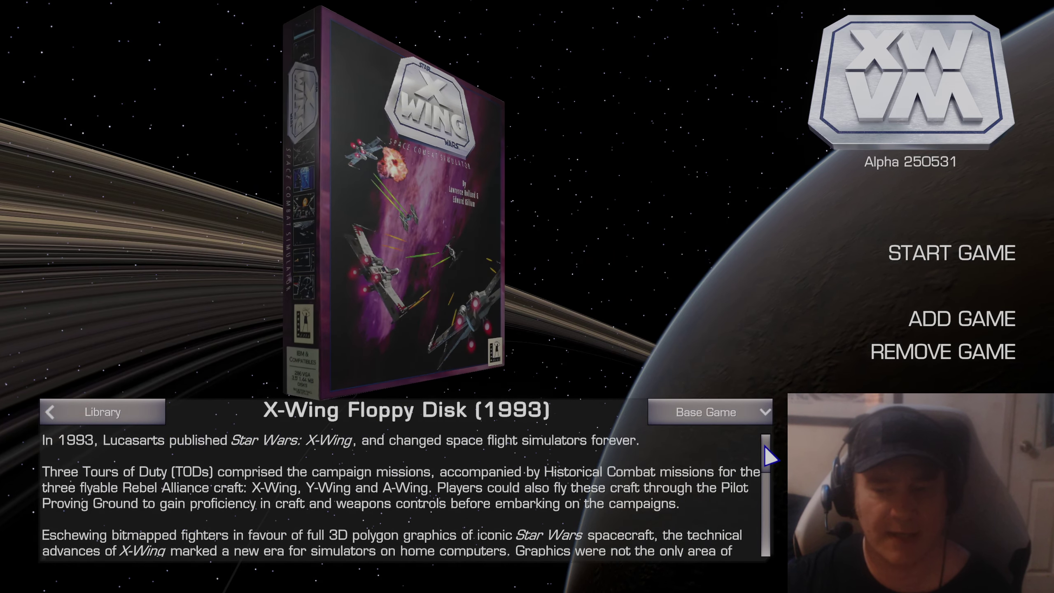
left_click_drag(761, 462, 770, 521)
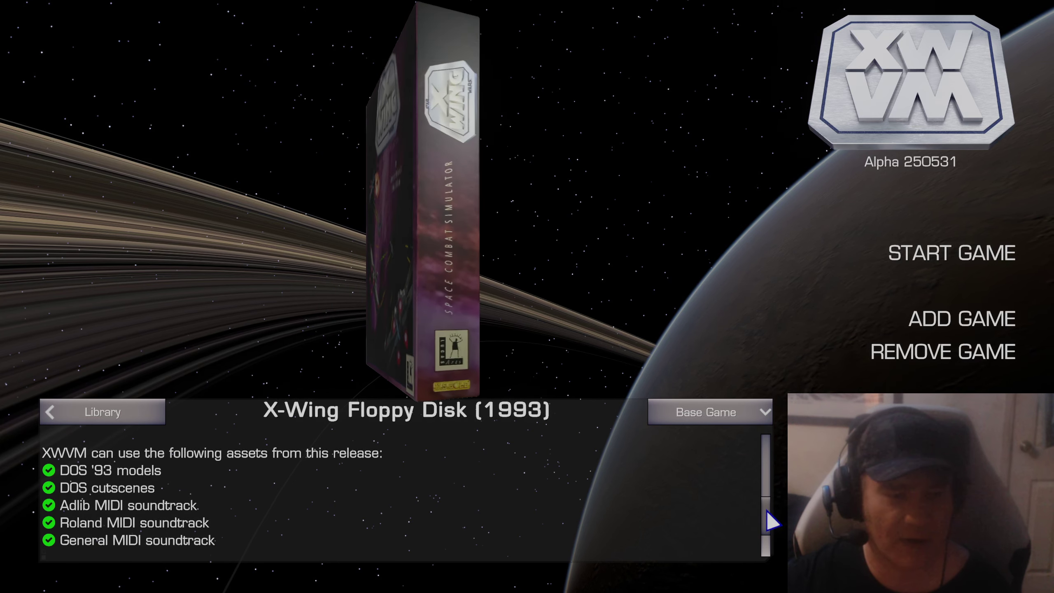
left_click_drag(767, 510, 766, 534)
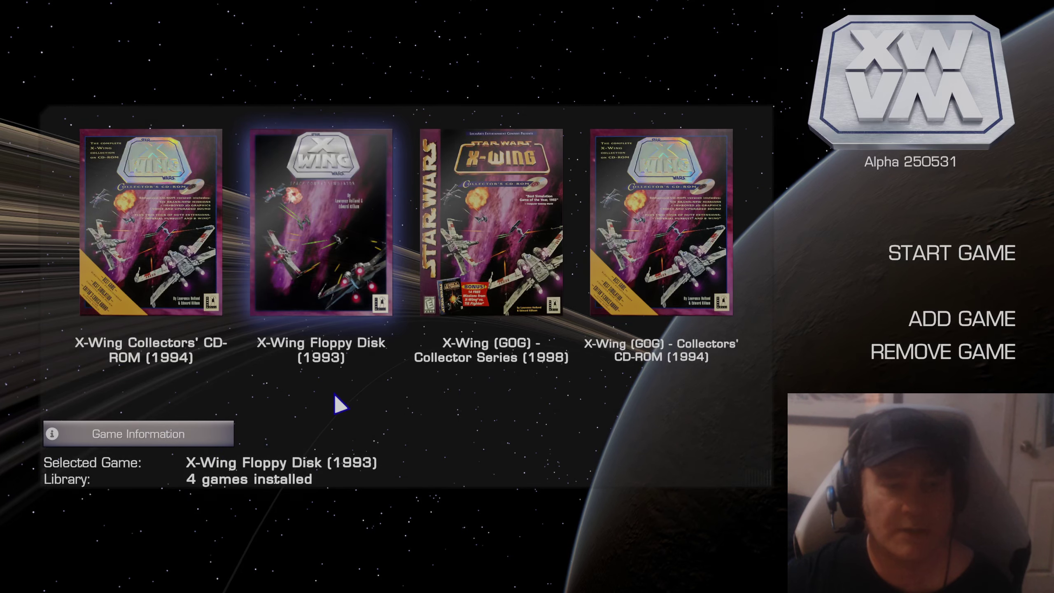
- Read the game information and asset lists for X-Wing (GOG) - Collectors' CD-ROM (1994), and return to the library
left_click(712, 293)
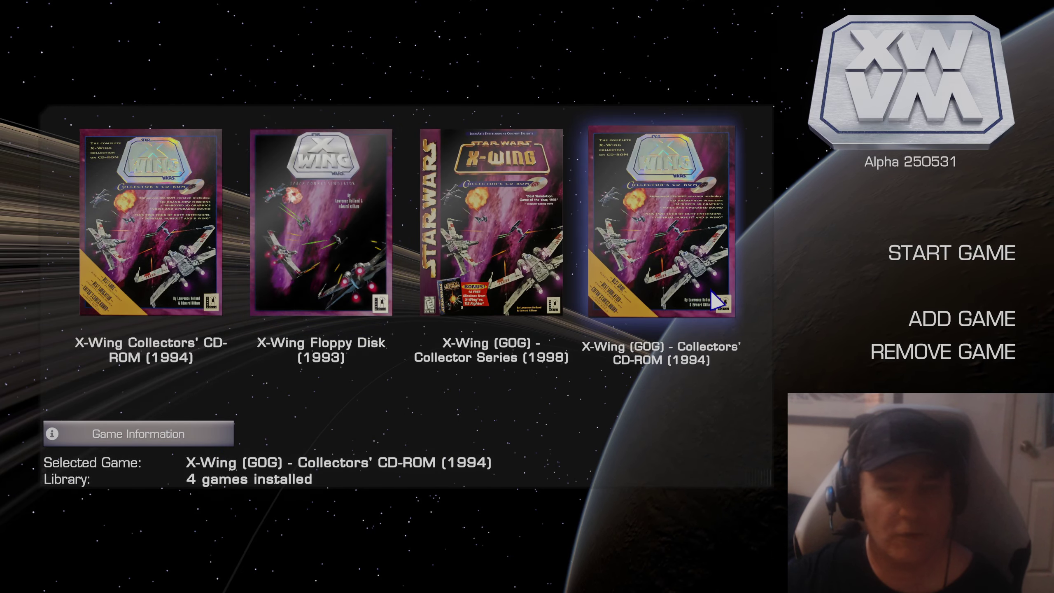
left_click(207, 432)
left_click_drag(771, 461, 773, 511)
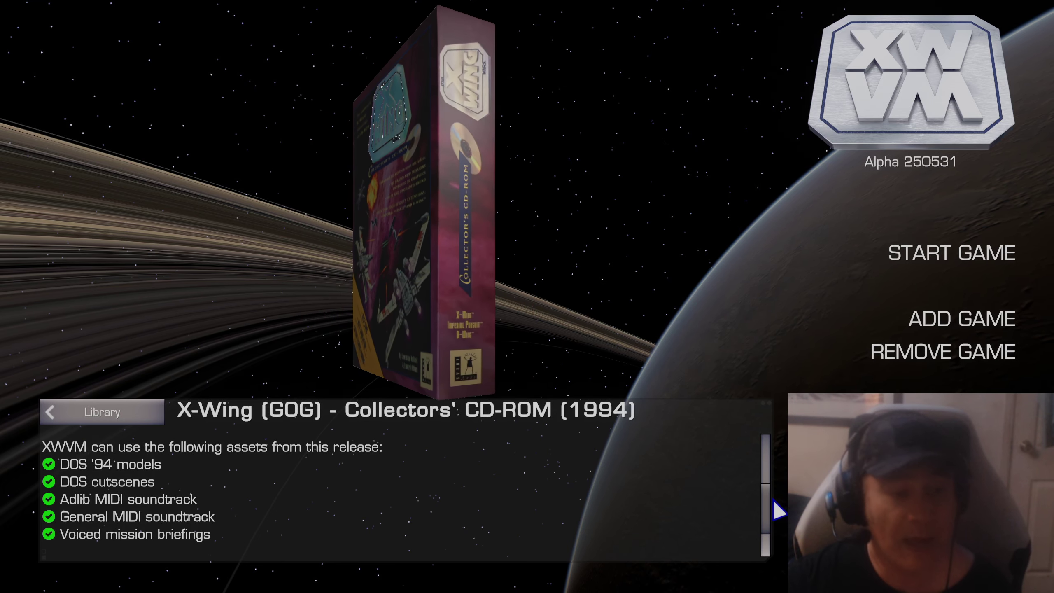
left_click_drag(773, 511, 771, 546)
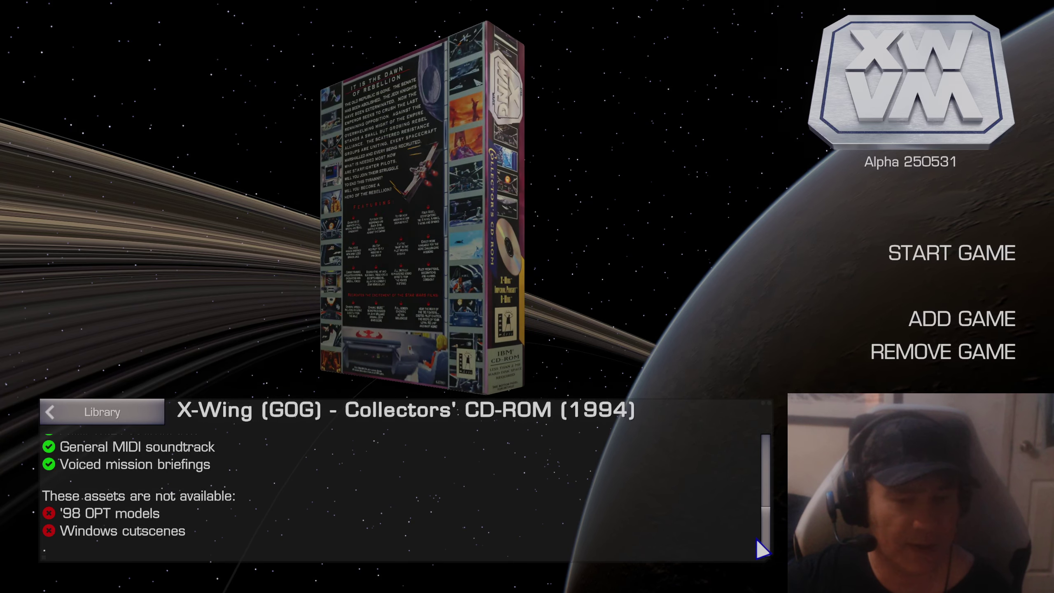
left_click(157, 422)
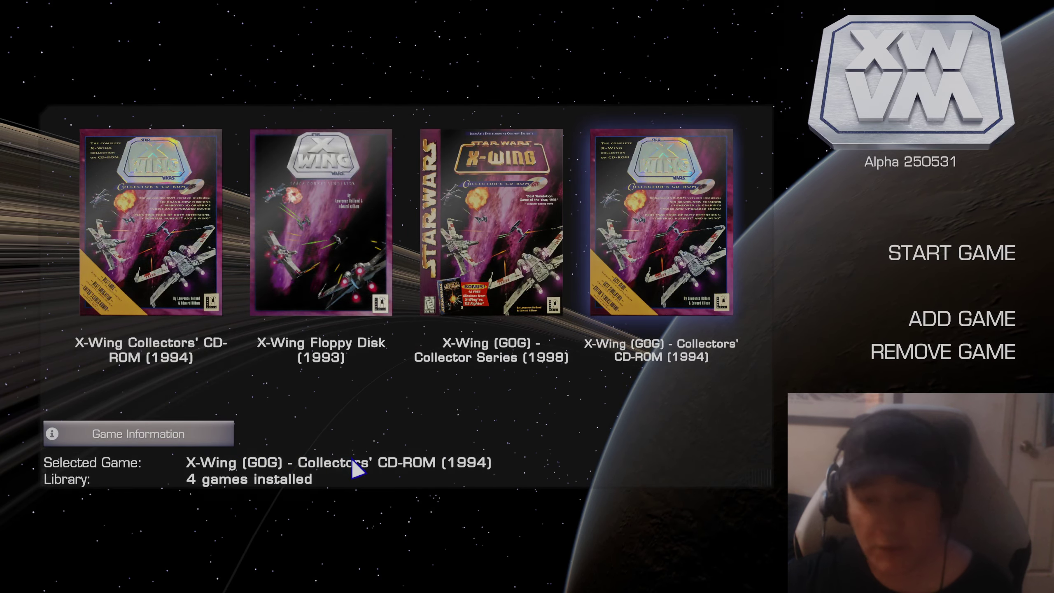
- Select X-Wing (GOG) - Collector Series (1998), read its game information and asset lists, and return to the library
left_click(521, 270)
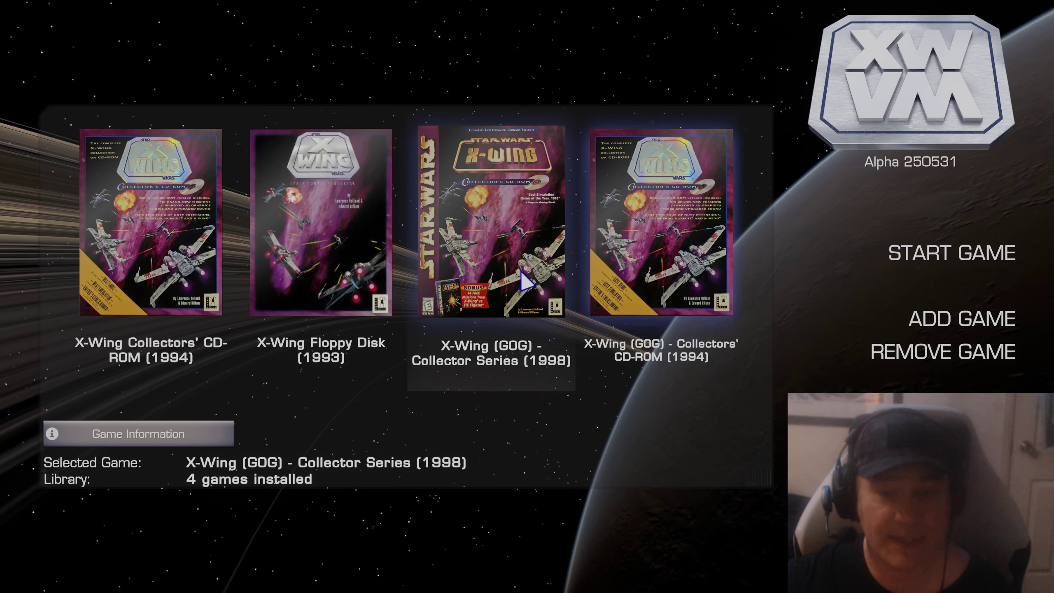
left_click(200, 437)
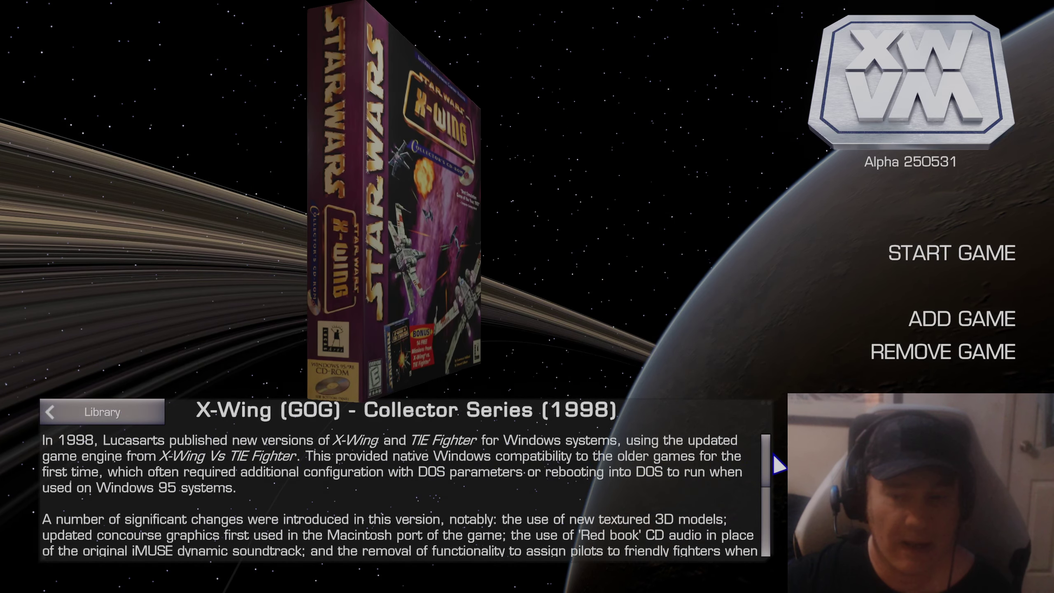
left_click_drag(766, 461, 773, 520)
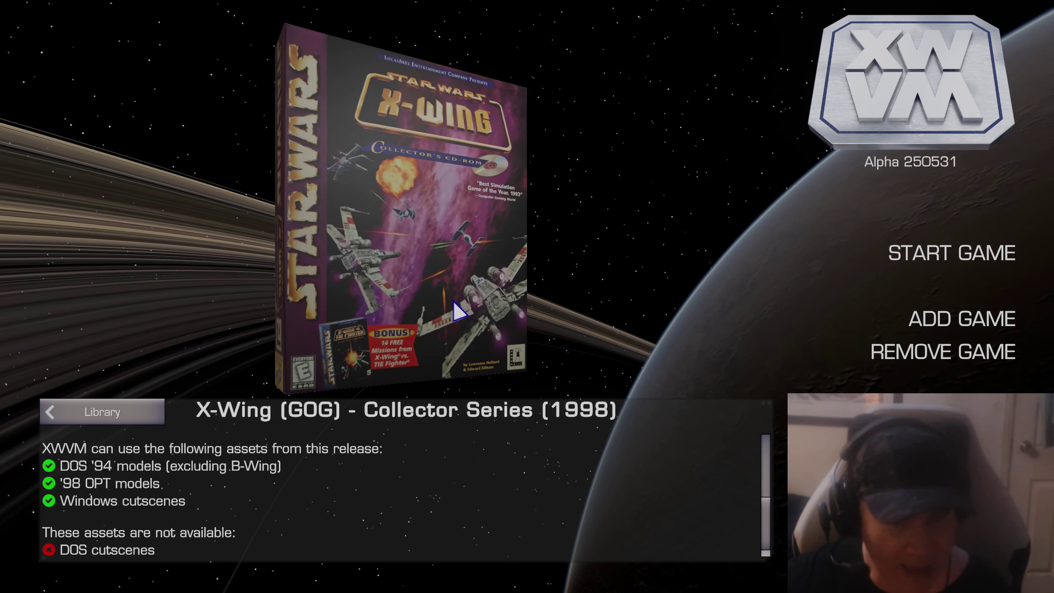
left_click(104, 413)
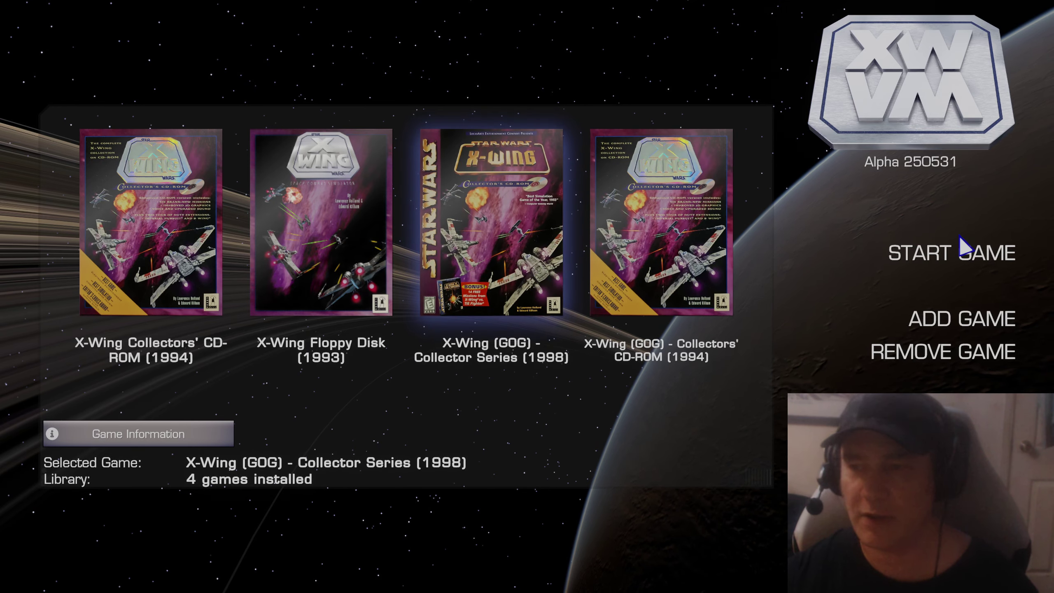
- Start X-Wing (GOG) - Collector Series (1998), skip the intro and open the settings from the pilot selection screen
left_click(955, 268)
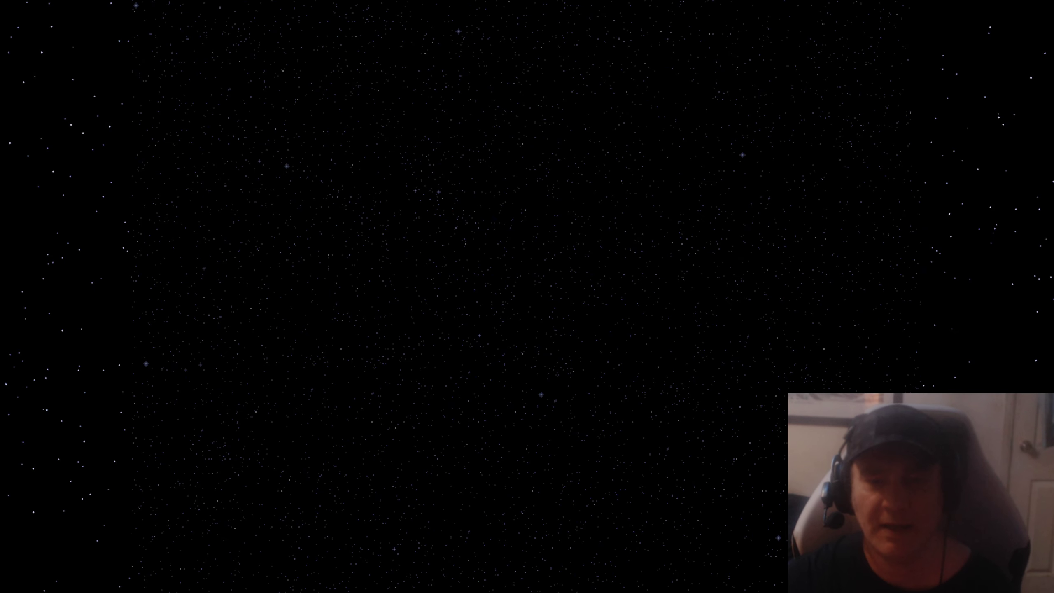
key("Escape")
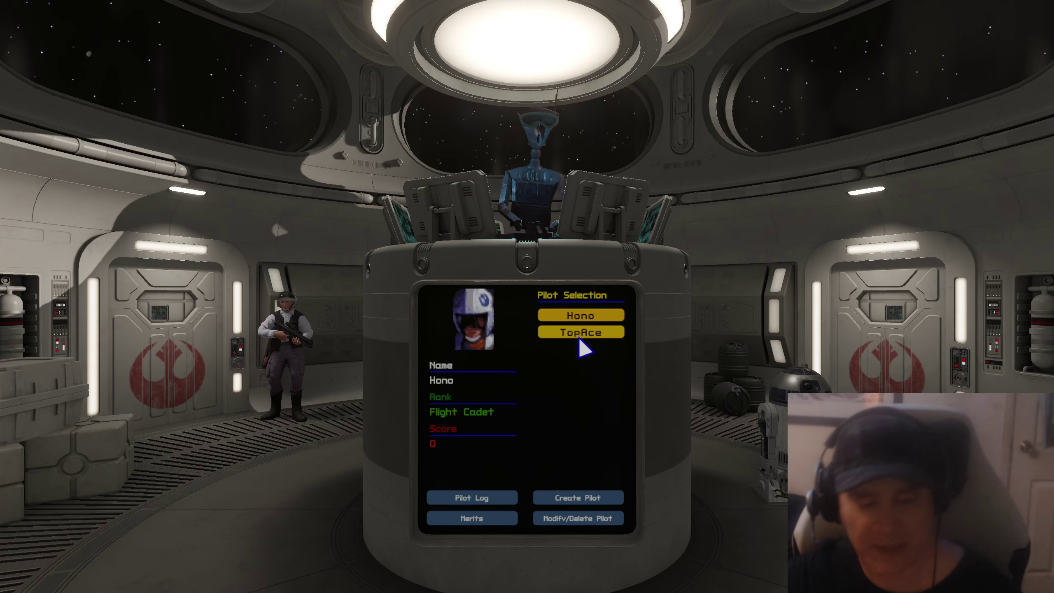
key("Escape")
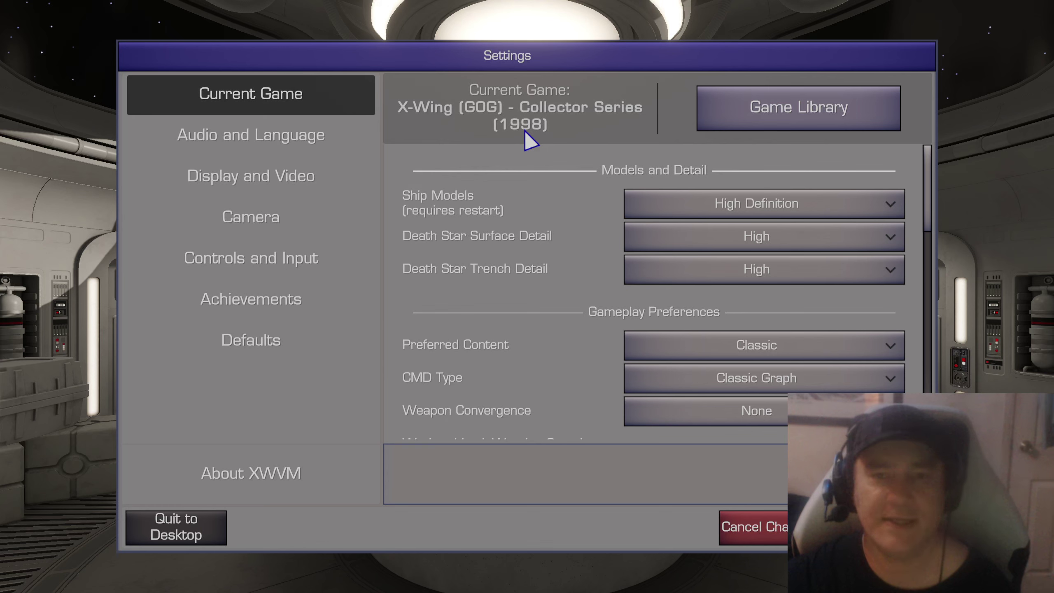
- Examine the available choices for Ship Models and Preferred Content in the current game settings without changing either
mouse_move(761, 117)
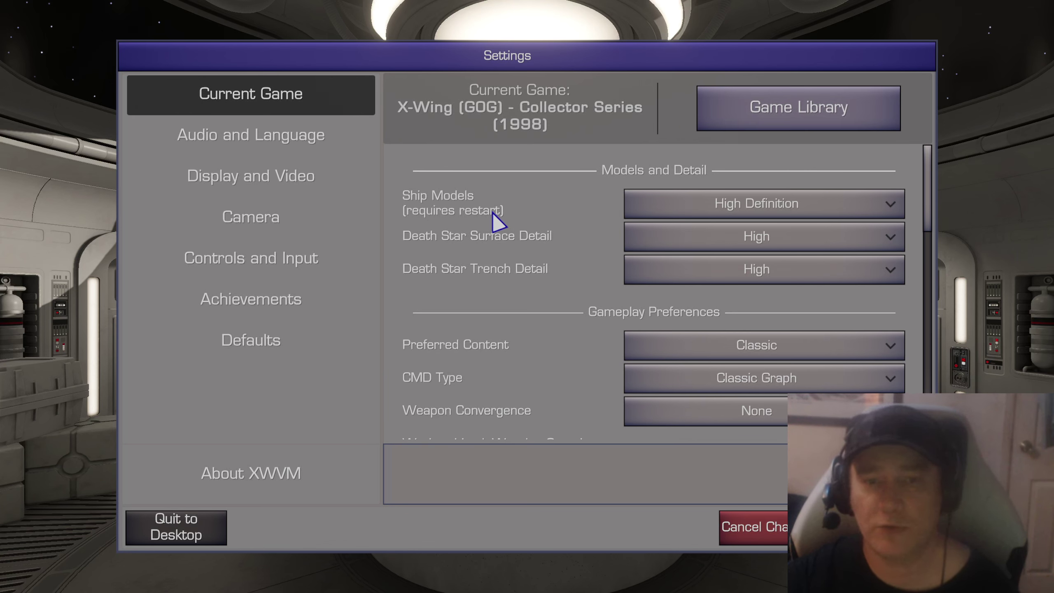
left_click(747, 210)
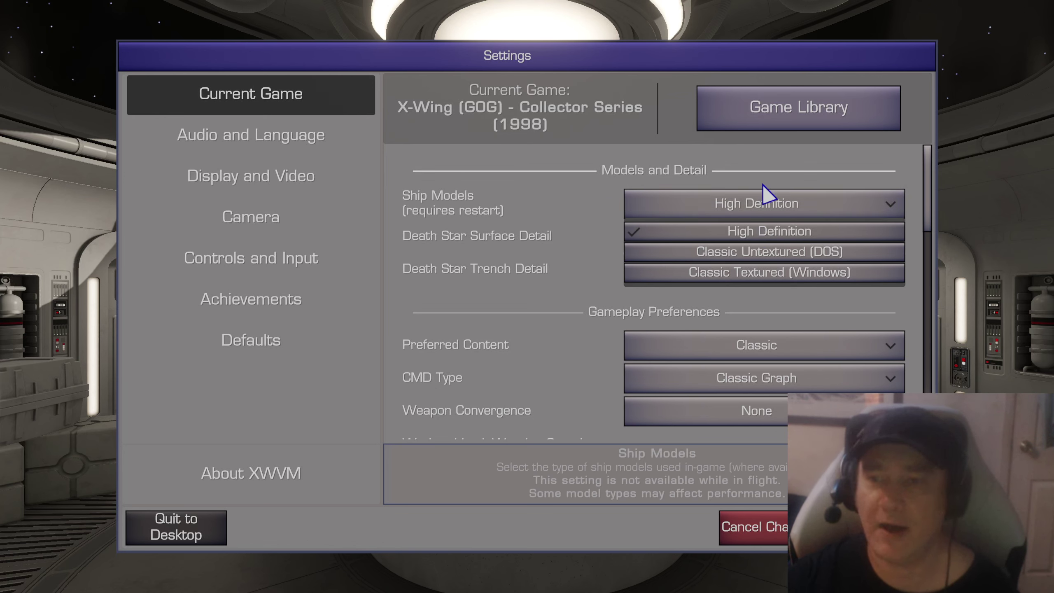
left_click(769, 148)
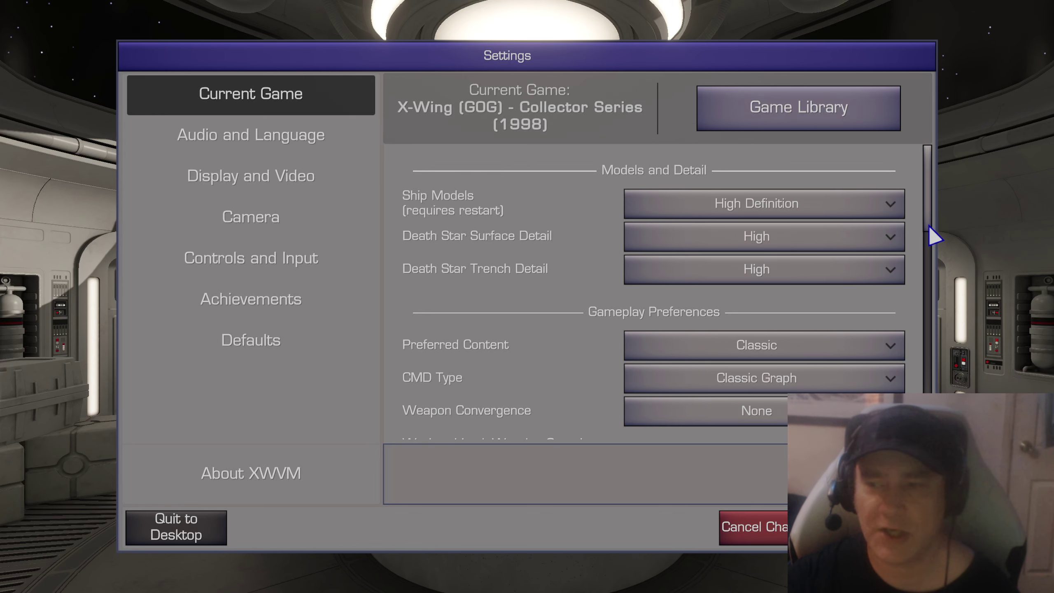
left_click_drag(929, 223, 925, 247)
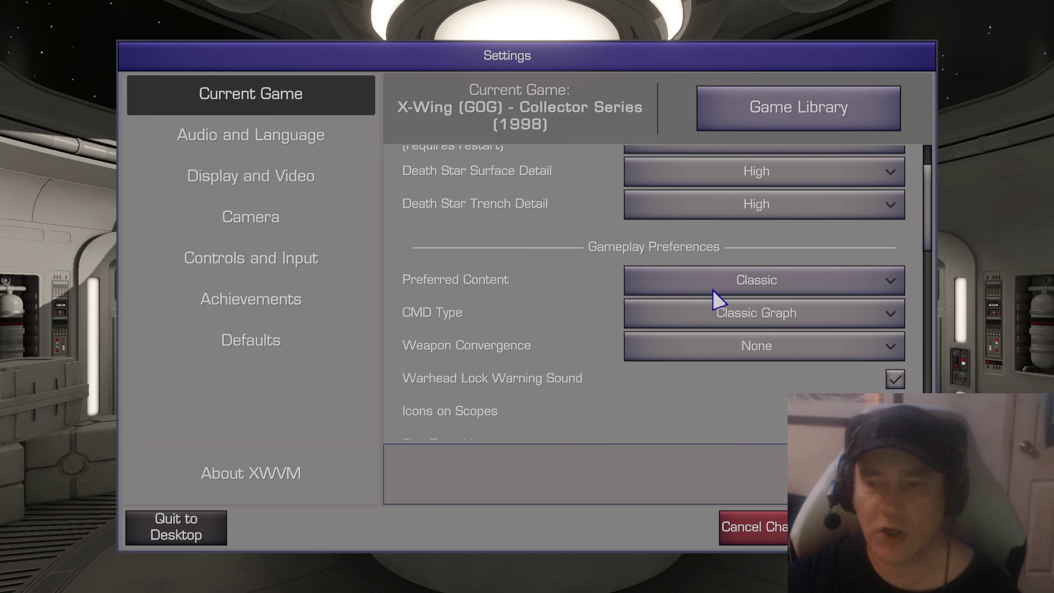
mouse_move(767, 277)
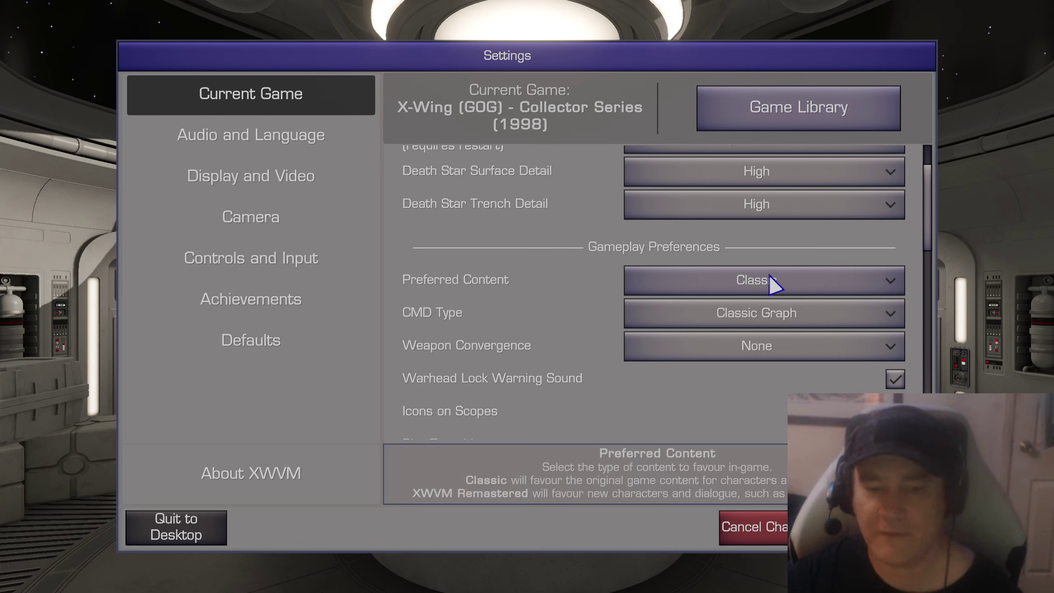
left_click(769, 275)
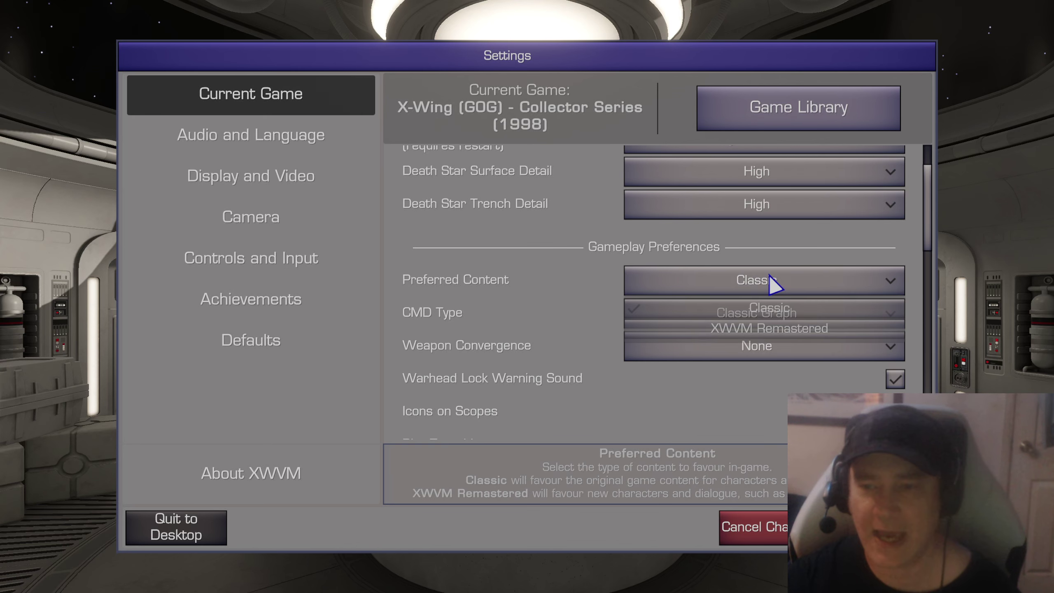
left_click(796, 245)
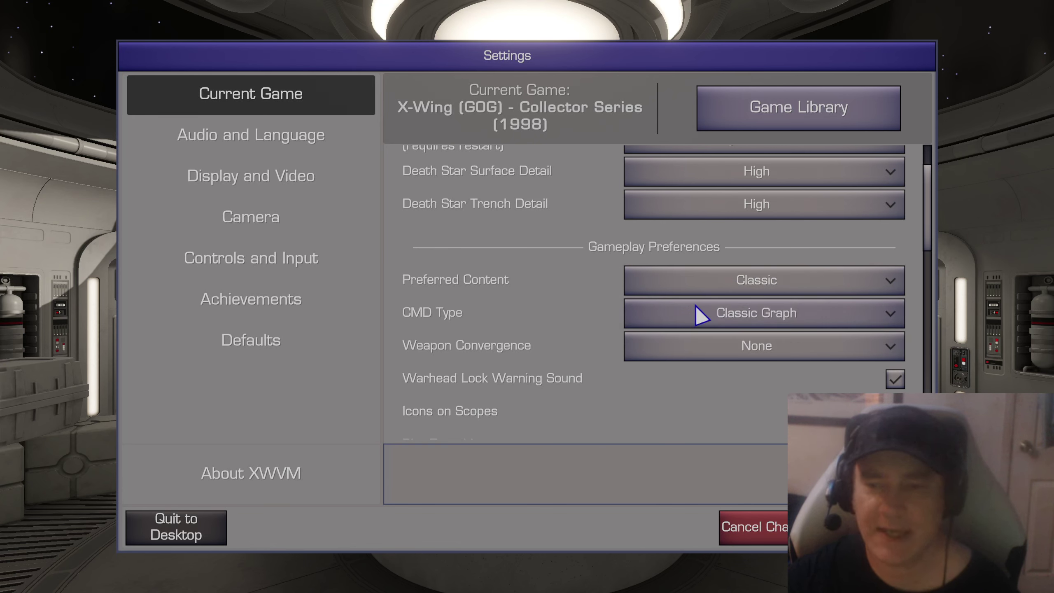
- Examine the CMD Type and Weapon Convergence options, keeping CMD Type on Classic Graph and Weapon Convergence on None
mouse_move(696, 307)
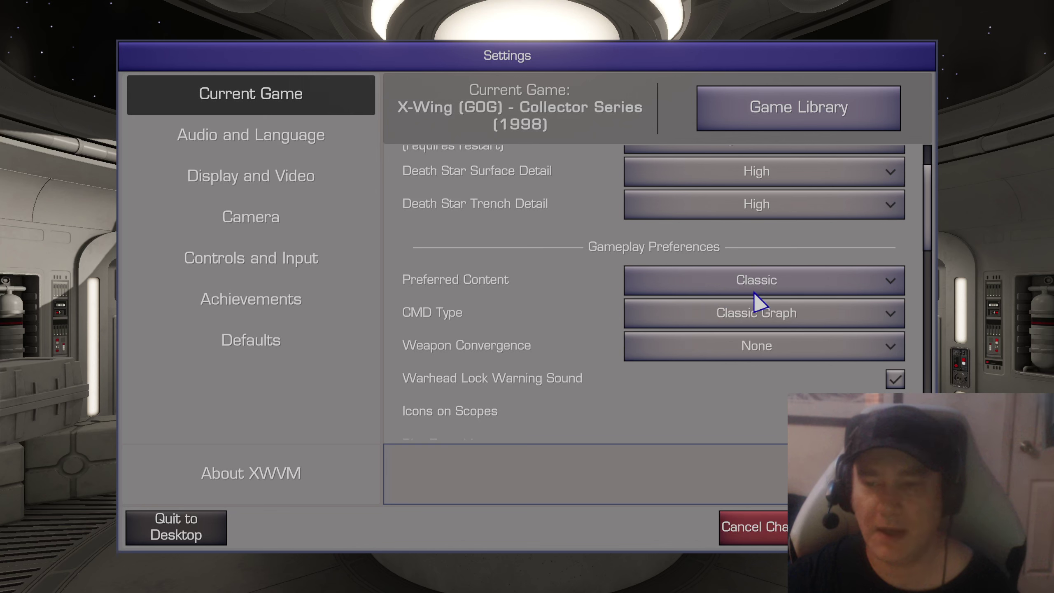
left_click(733, 315)
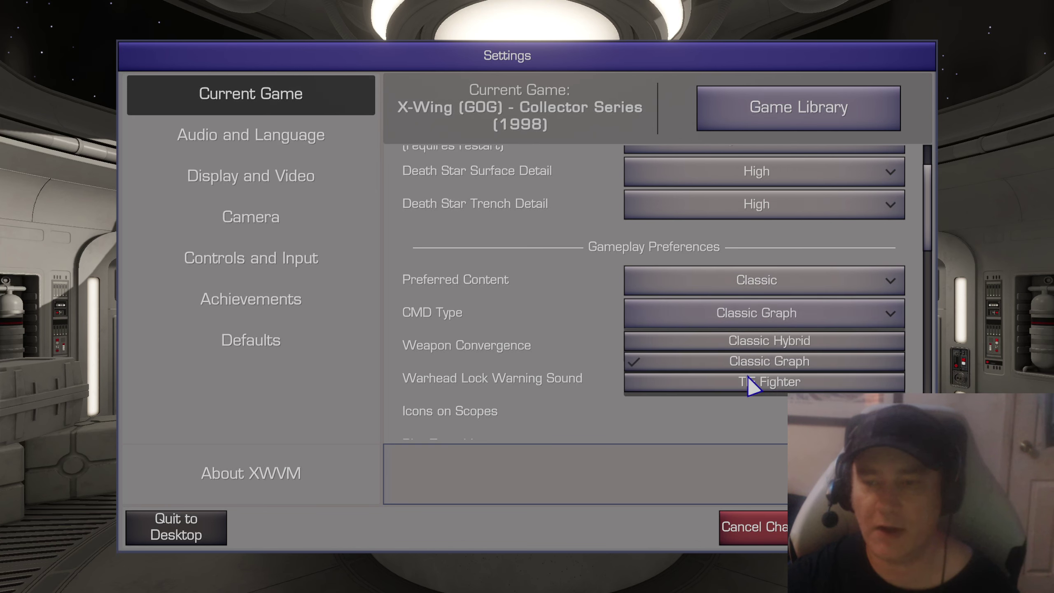
left_click(760, 364)
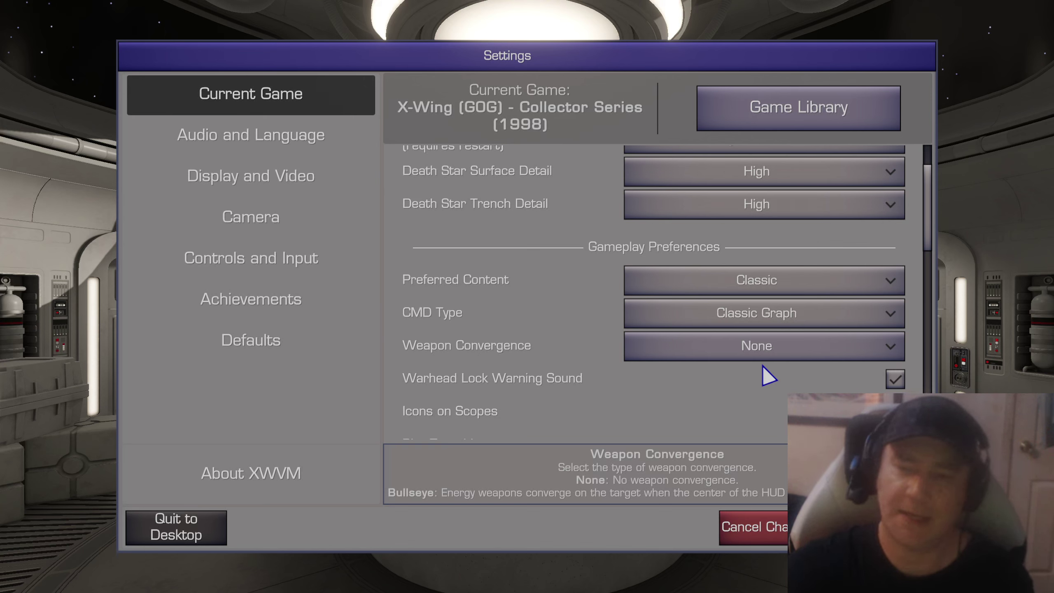
left_click(773, 345)
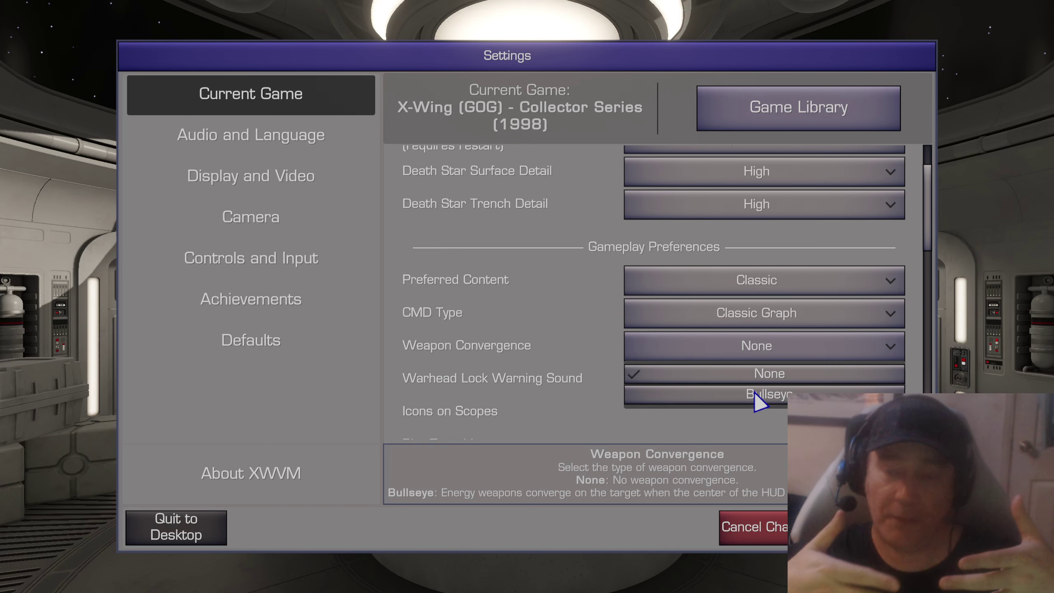
left_click(755, 425)
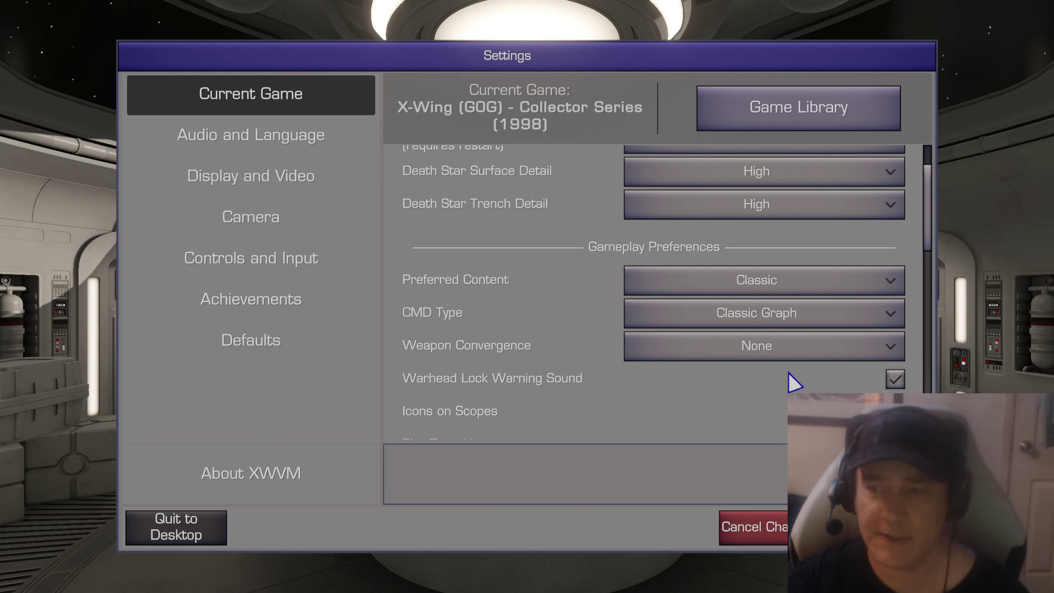
- Examine the Cheats and Extra Difficulty options in the current game settings, including Balanced Laser/Shield Energy Transfer Rate
left_click_drag(928, 225, 916, 320)
scroll(914, 344, "down", 4)
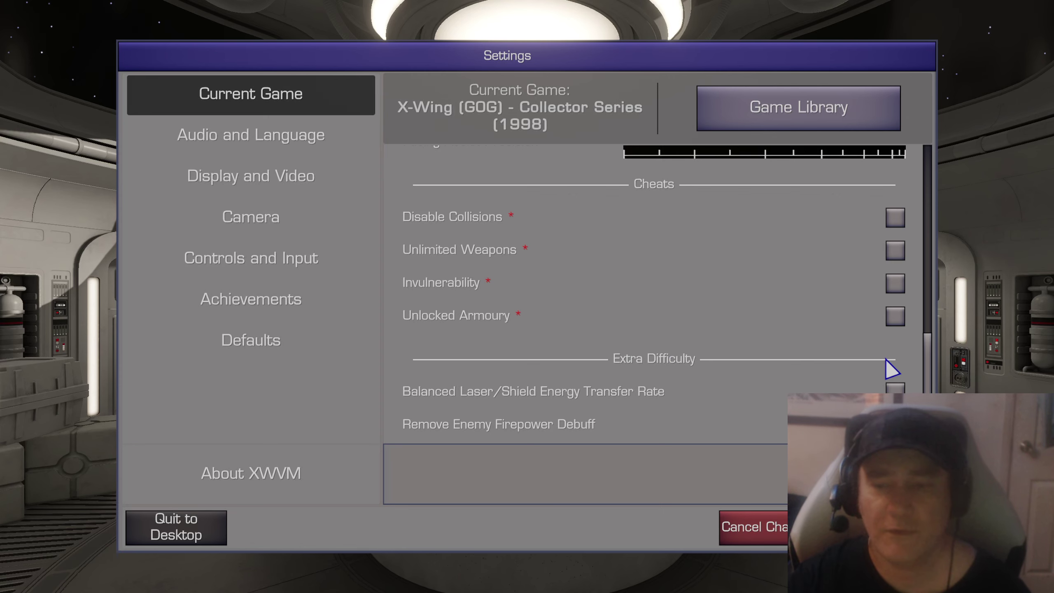
left_click_drag(928, 371, 926, 388)
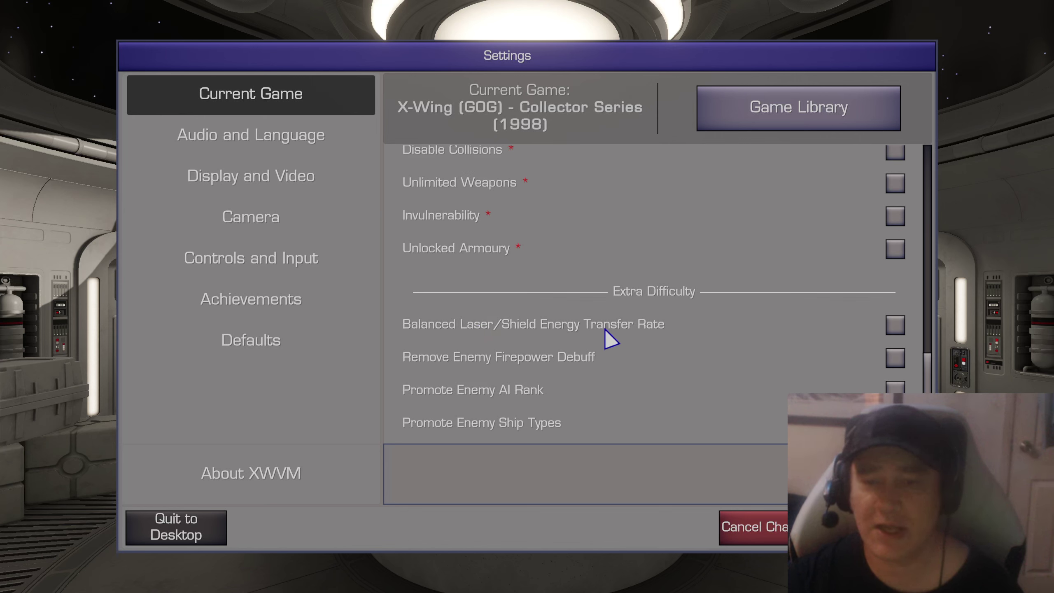
mouse_move(900, 325)
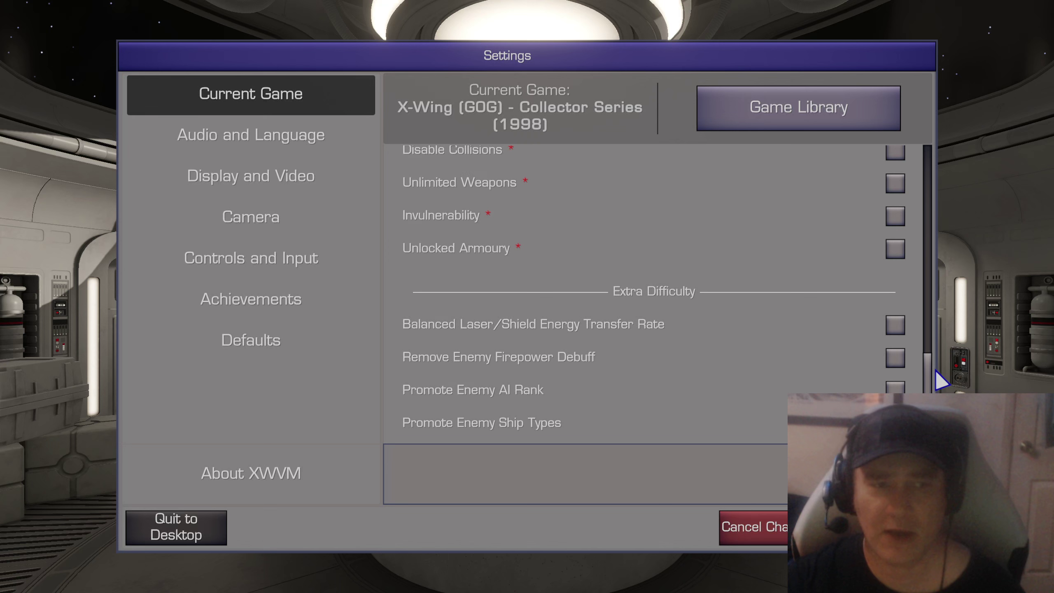
- Examine the audio and language settings, keeping Speakers on Stereo and the music source on the XWVM remastered option
left_click(276, 139)
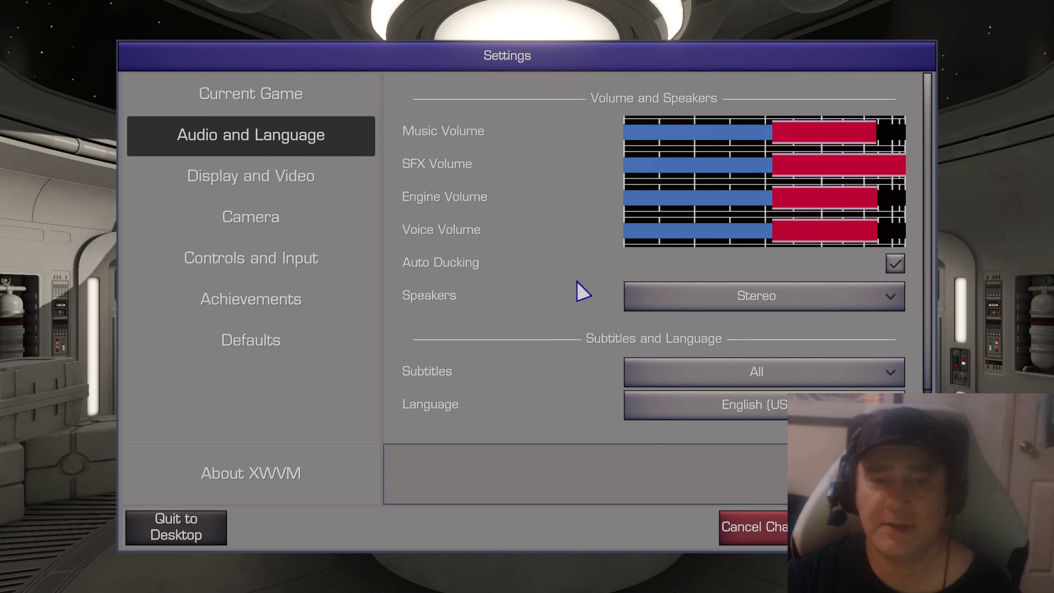
left_click(741, 303)
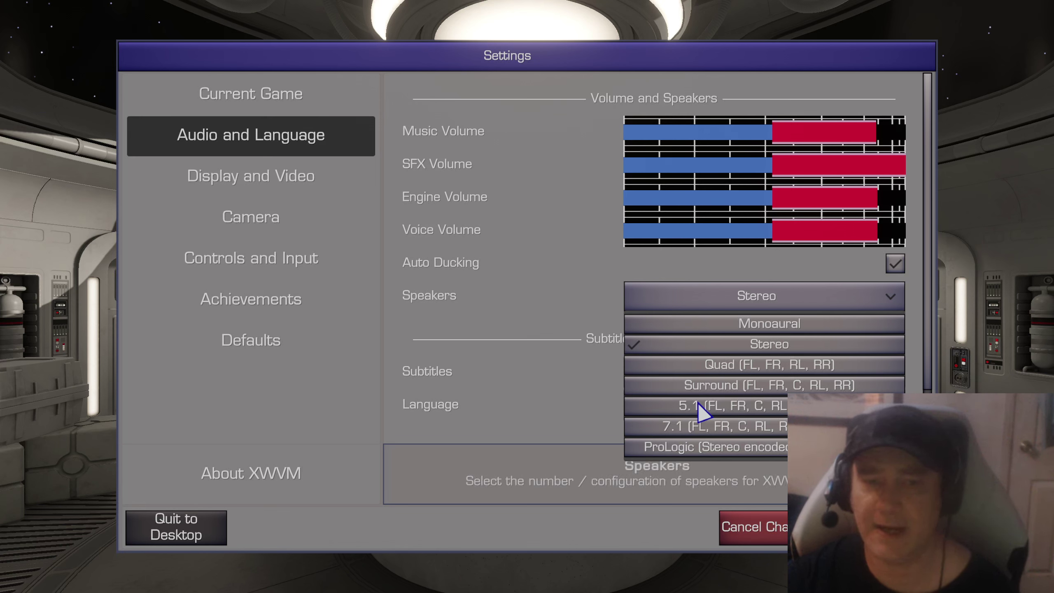
left_click(579, 301)
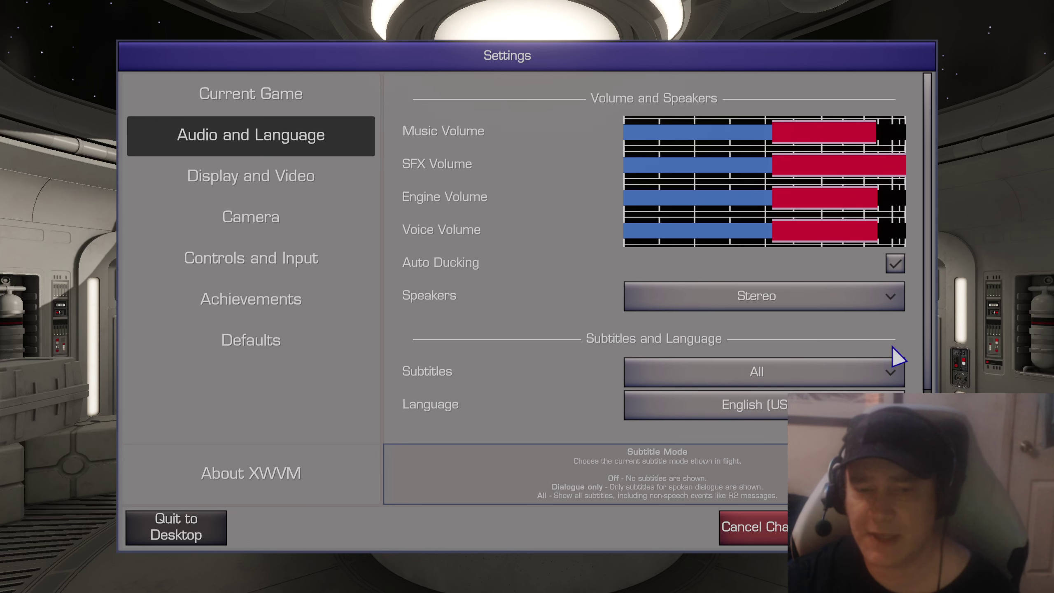
left_click_drag(928, 288, 929, 350)
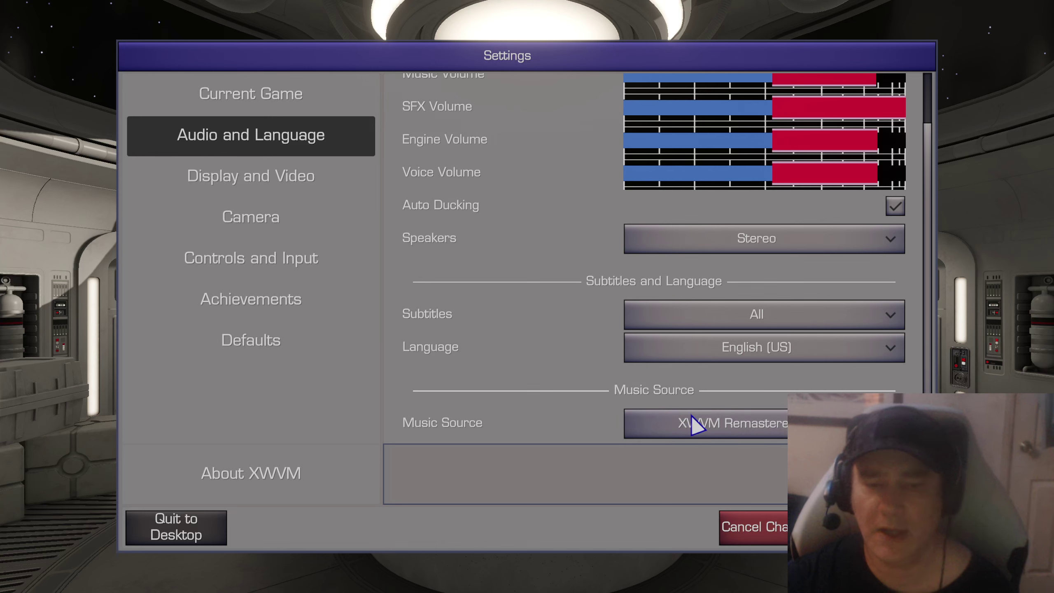
left_click(705, 425)
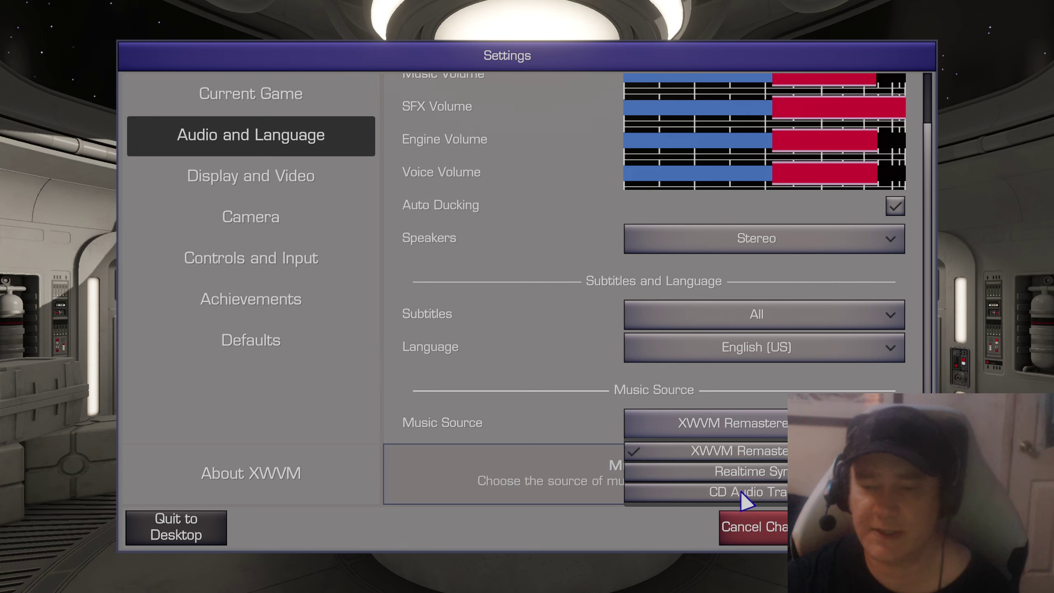
left_click(784, 452)
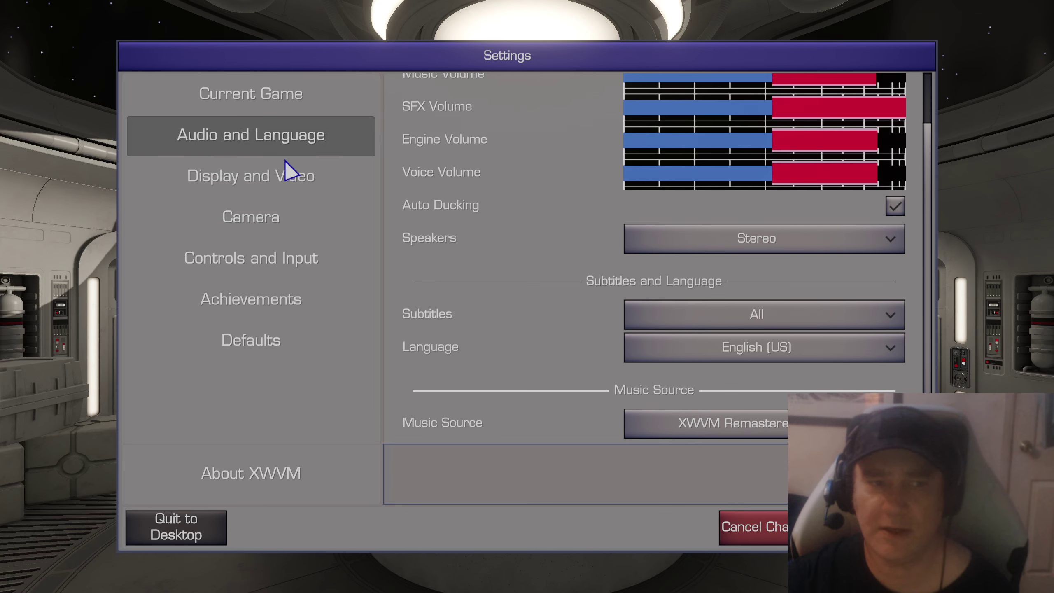
- Review the display and video settings and the available camera modes, keeping Camera Mode on Normal
left_click(272, 176)
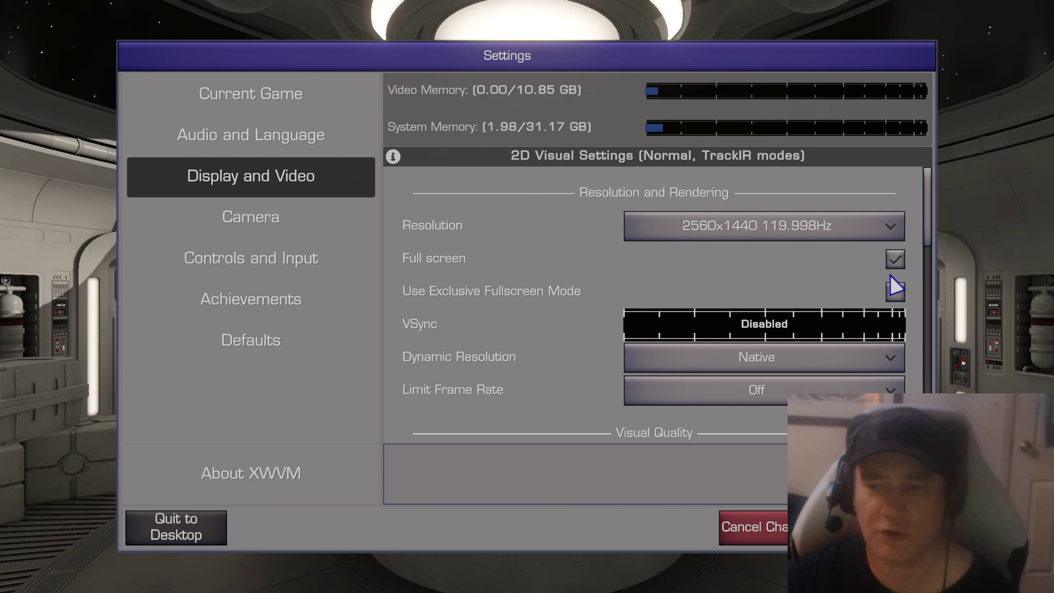
mouse_move(929, 206)
left_mouse_down()
mouse_move(935, 400)
mouse_move(943, 212)
left_mouse_up()
left_click(231, 217)
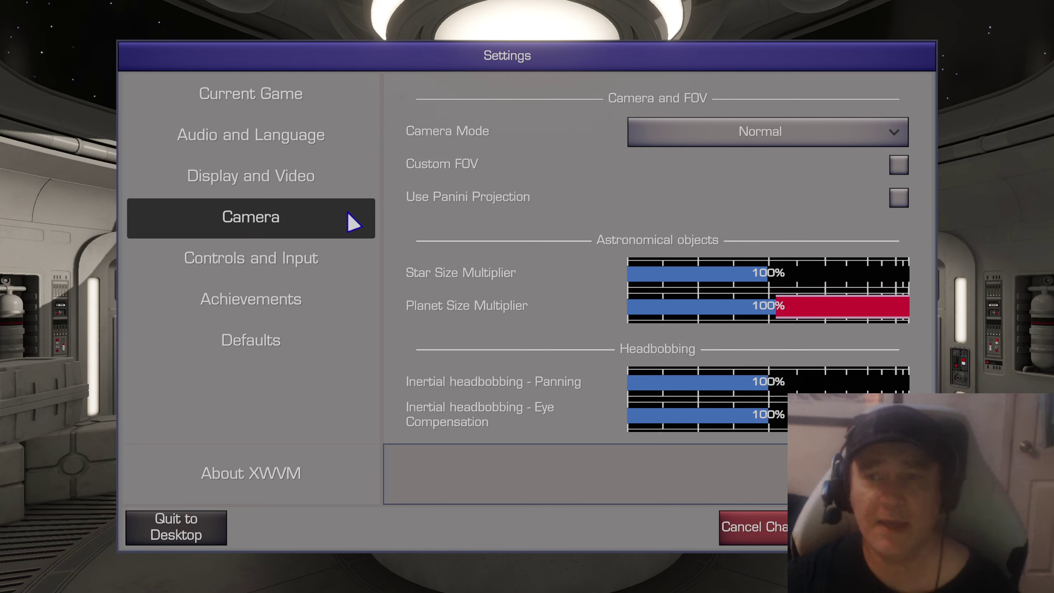
left_click(787, 131)
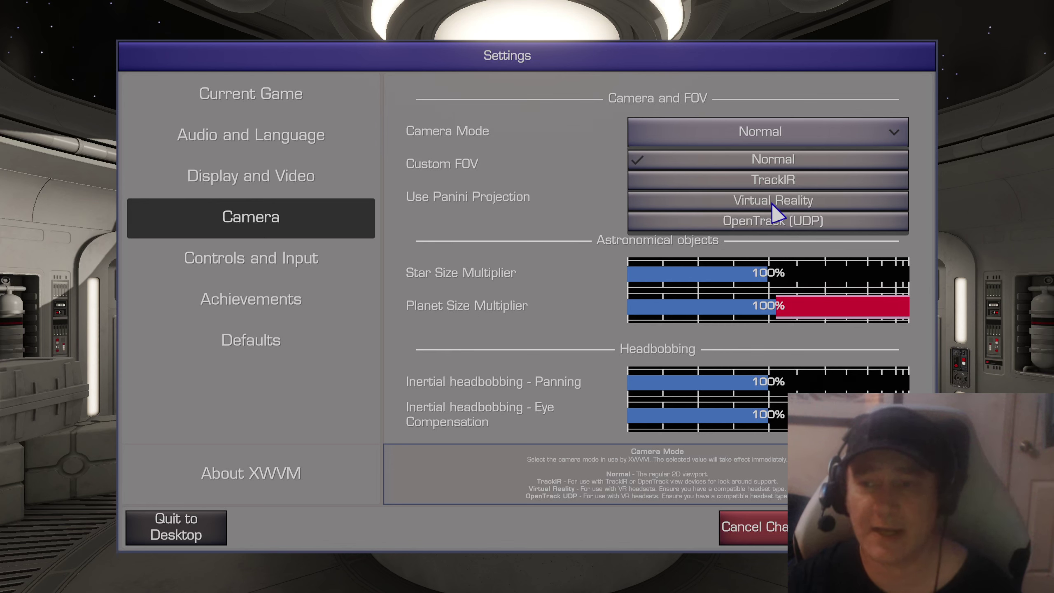
left_click(778, 79)
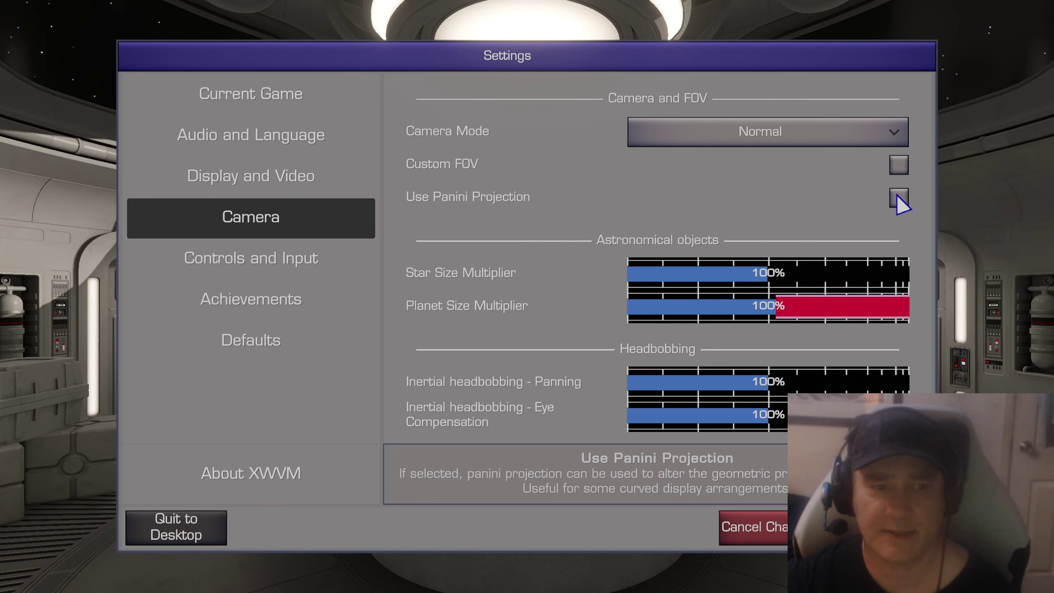
- Review the mouse and controller settings and open the control mapper for remapping the game controls
left_click(309, 268)
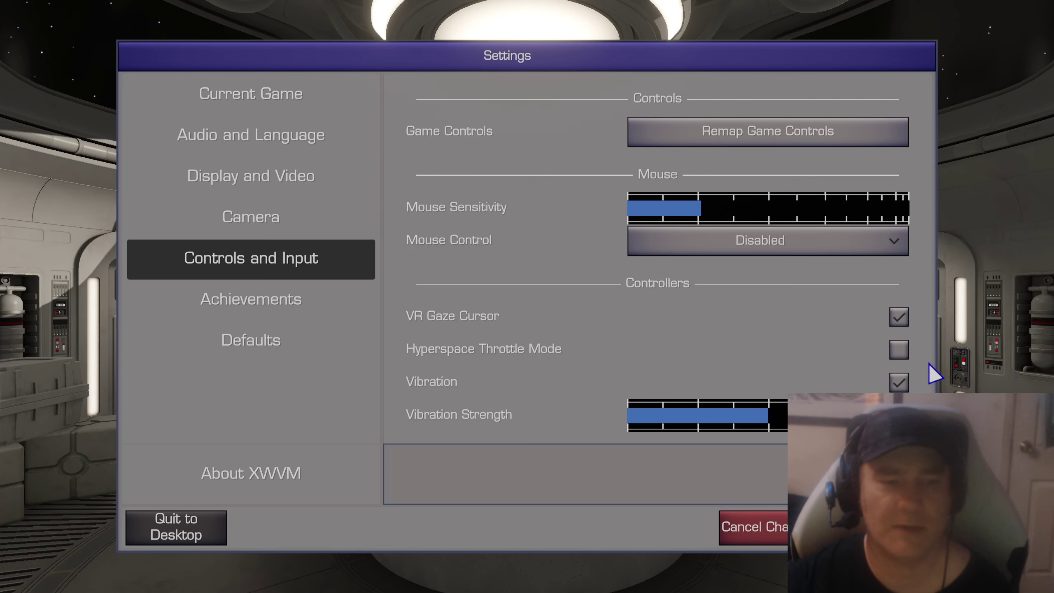
scroll(930, 365, "down", 1)
scroll(928, 366, "up", 1)
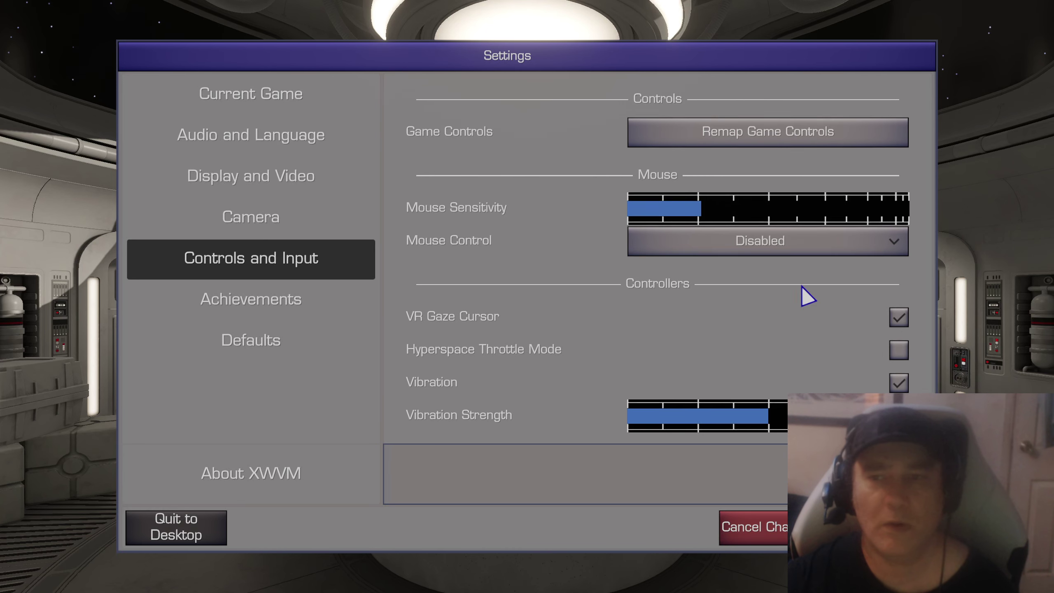
left_click(770, 128)
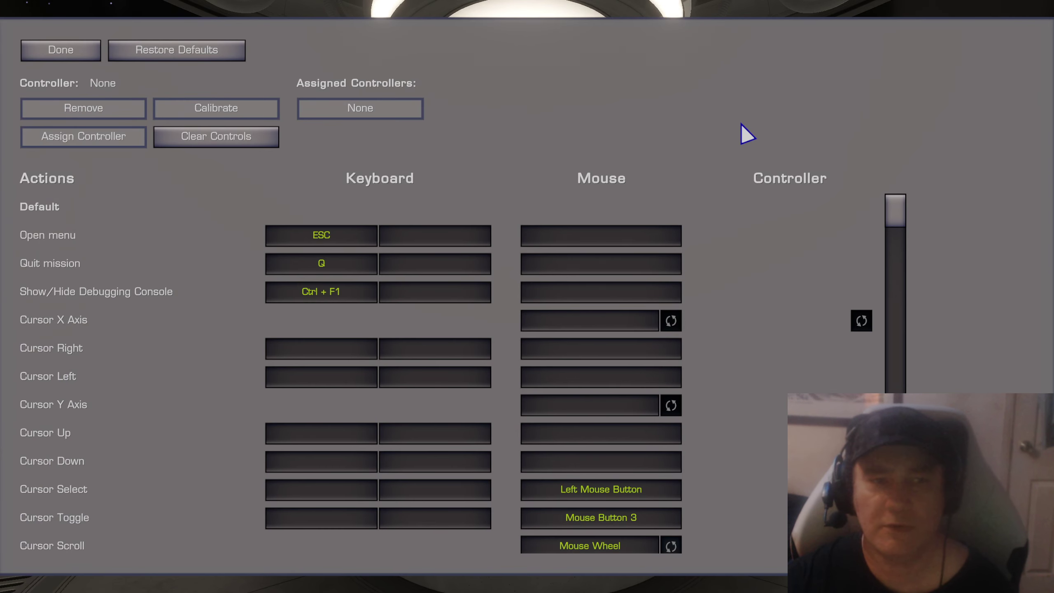
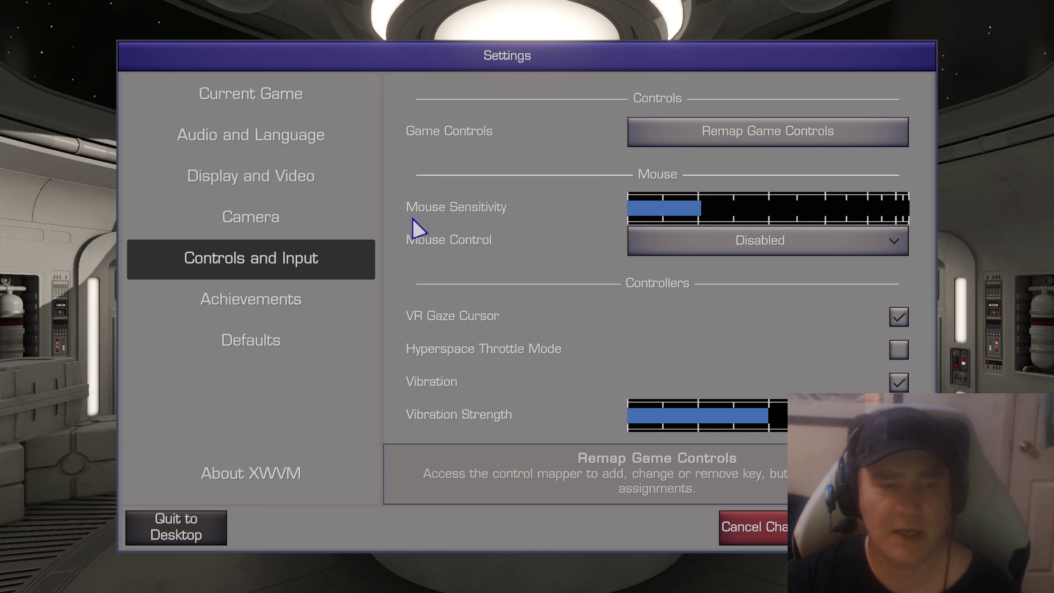
- Open the achievement progress overview and read through the list of XWVM achievements
left_click(272, 291)
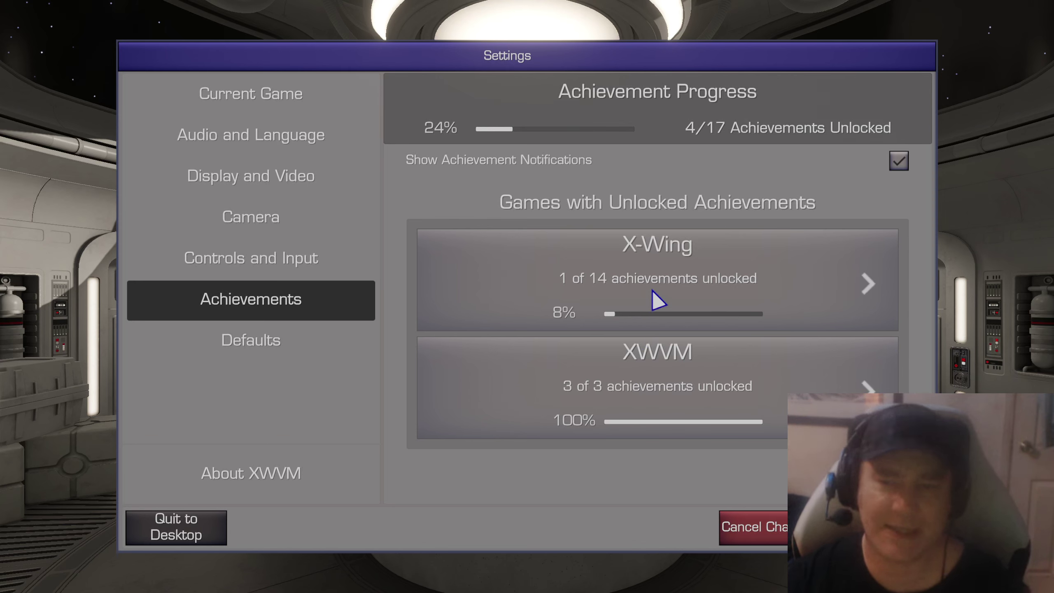
left_click(641, 379)
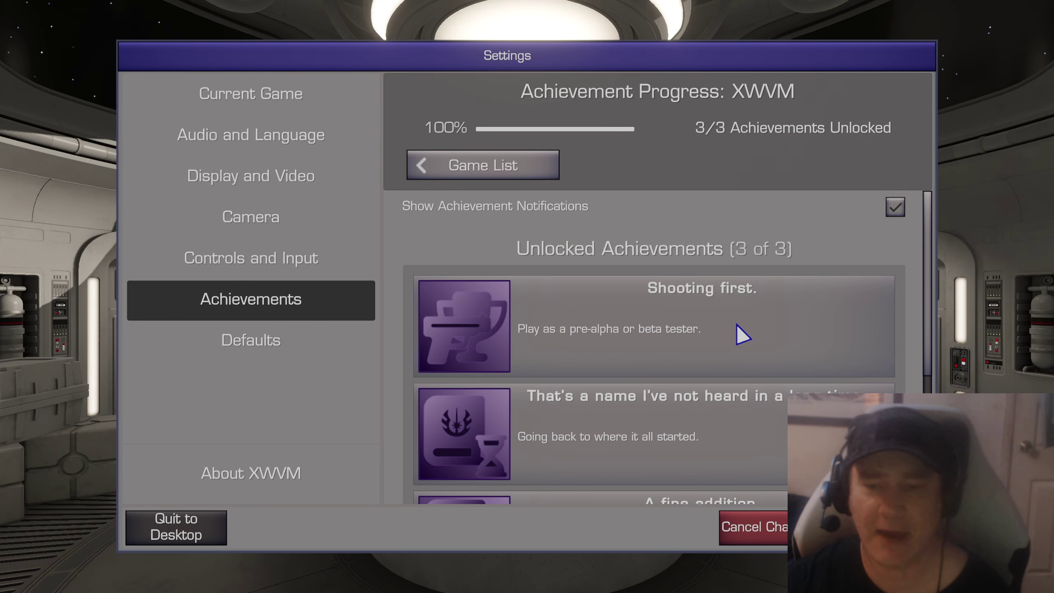
scroll(929, 262, "down", 3)
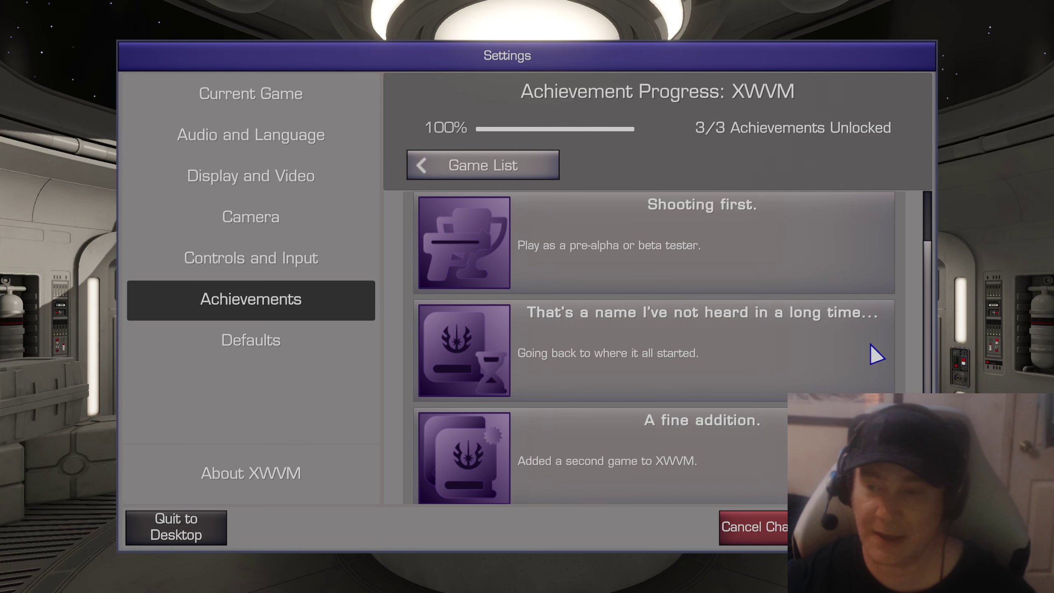
scroll(922, 353, "down", 2)
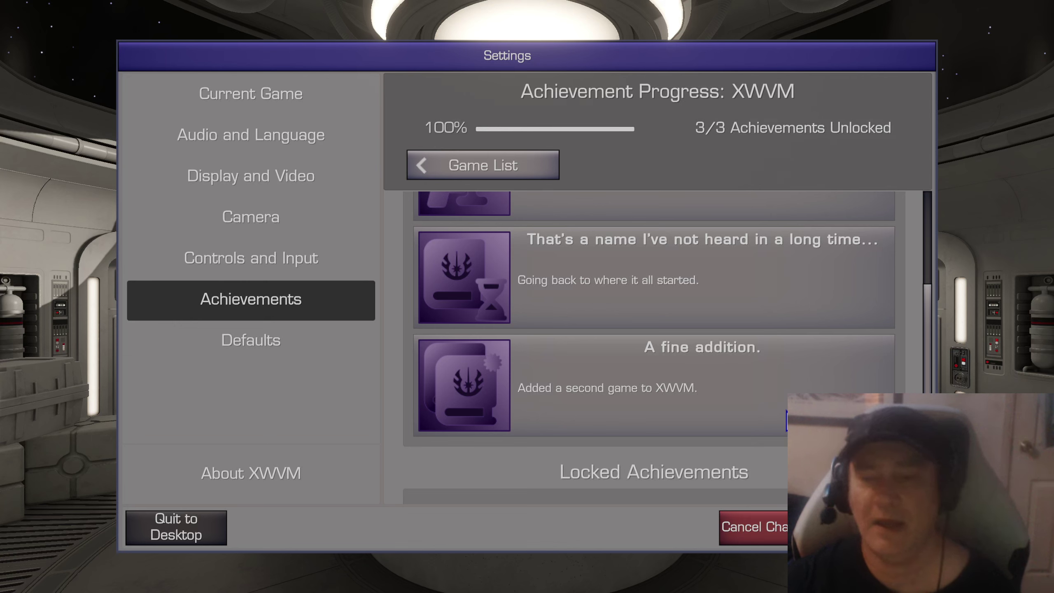
scroll(928, 361, "up", 4)
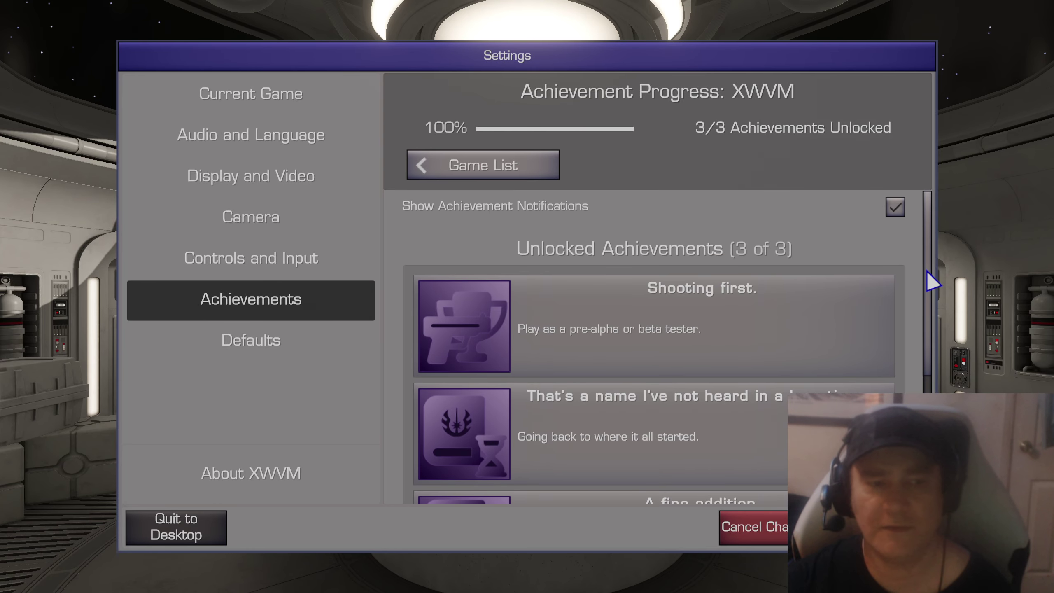
- View the option for restoring default settings and the About XWVM version information, and quit the game to the desktop
left_click(266, 341)
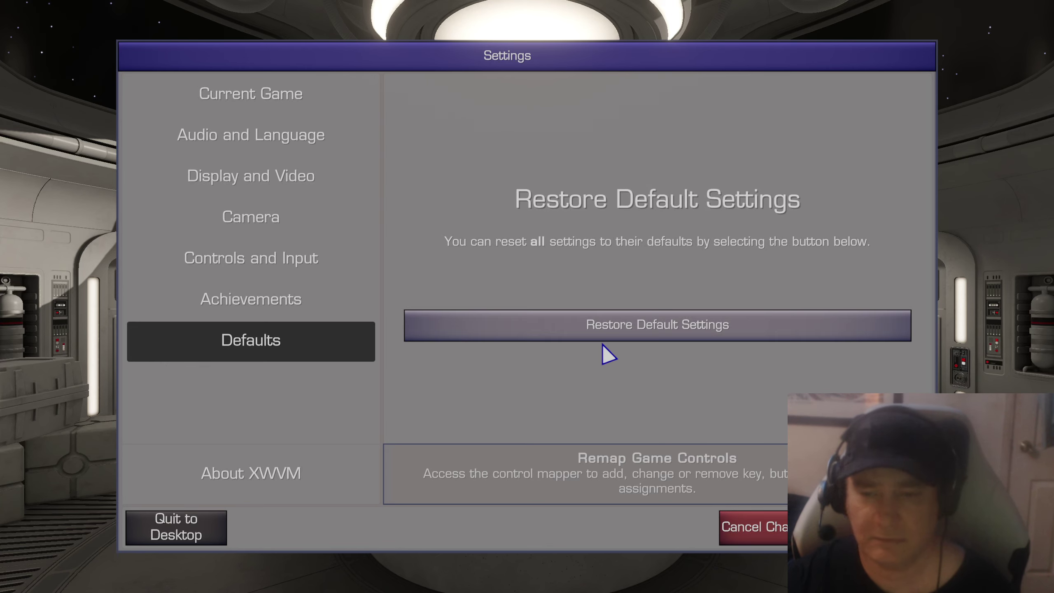
left_click(282, 482)
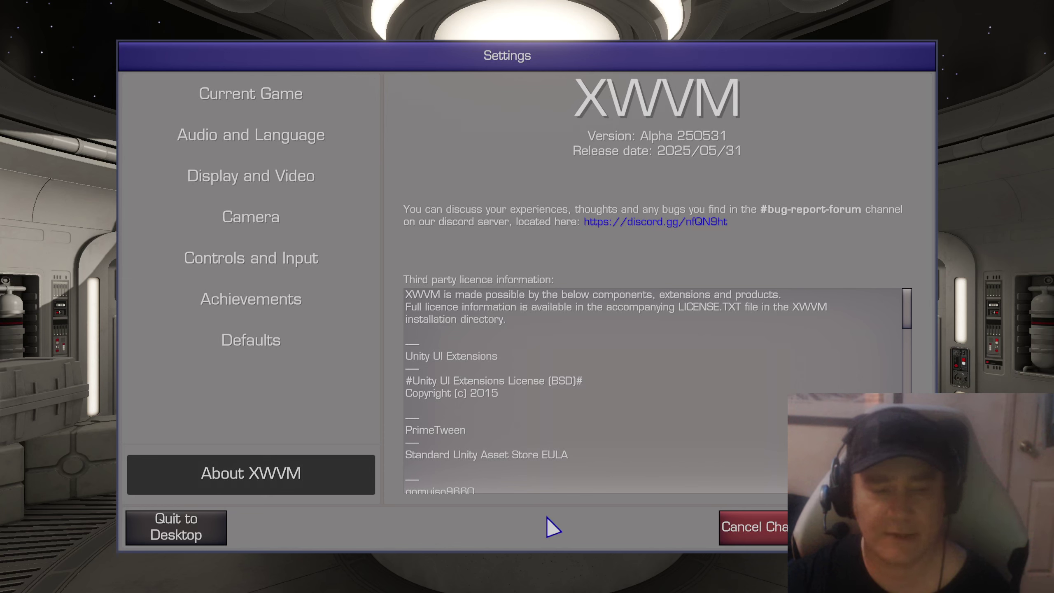
left_click(207, 521)
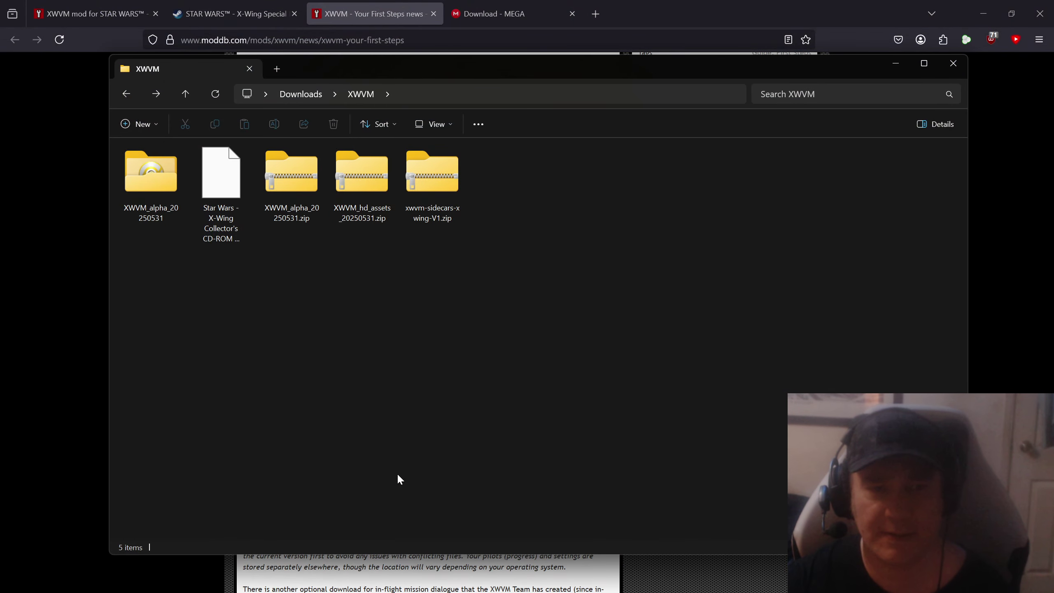
- Switch to VoiceAttack, with the XWVM - X-Wing profile loaded, and maximize its window
key("alt+Tab")
key("alt+Tab")
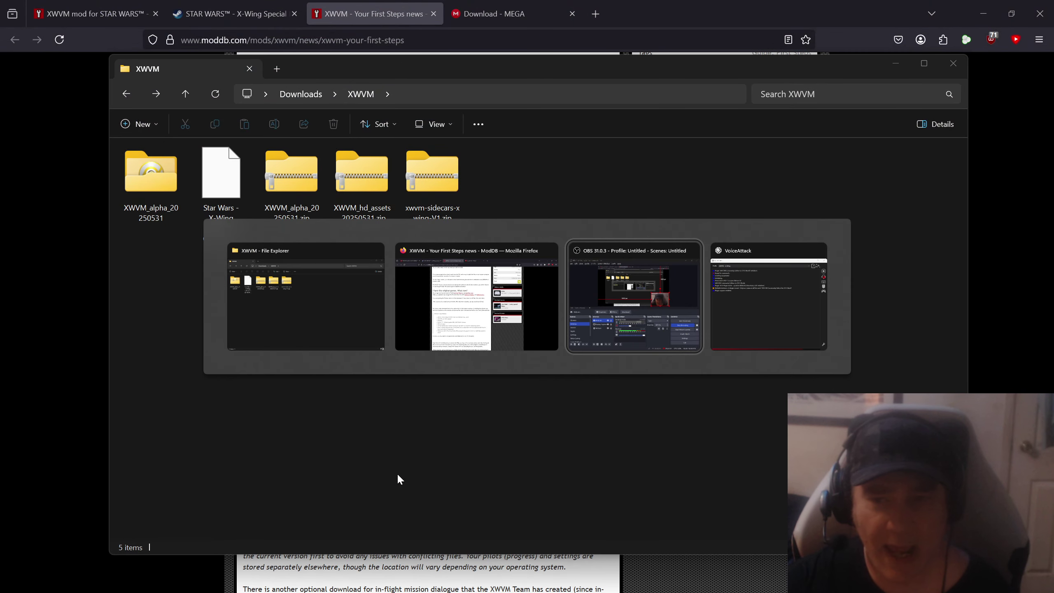
key("alt+Tab")
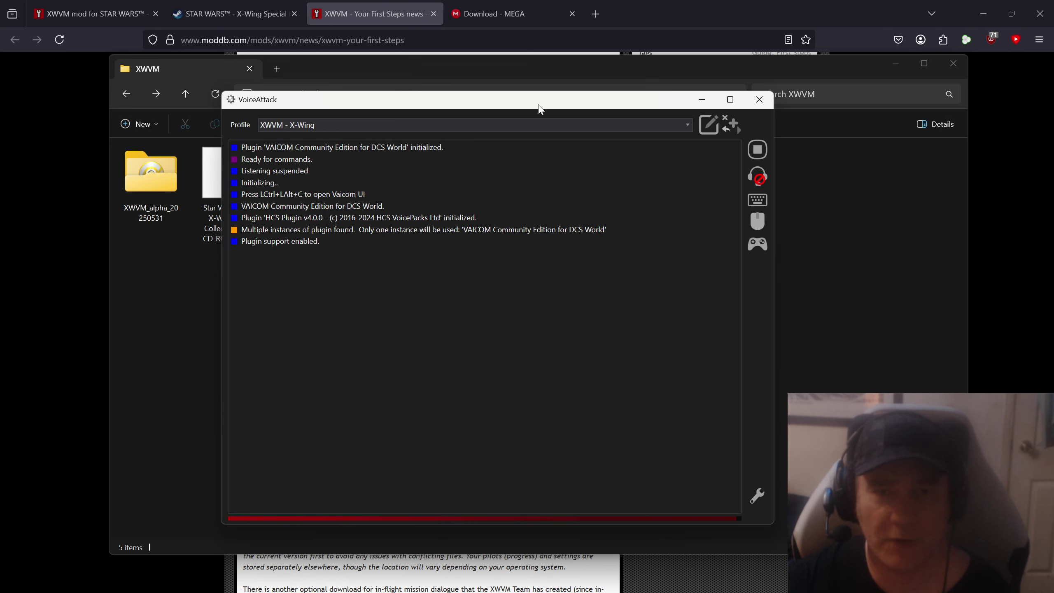
left_click_drag(539, 105, 577, 120)
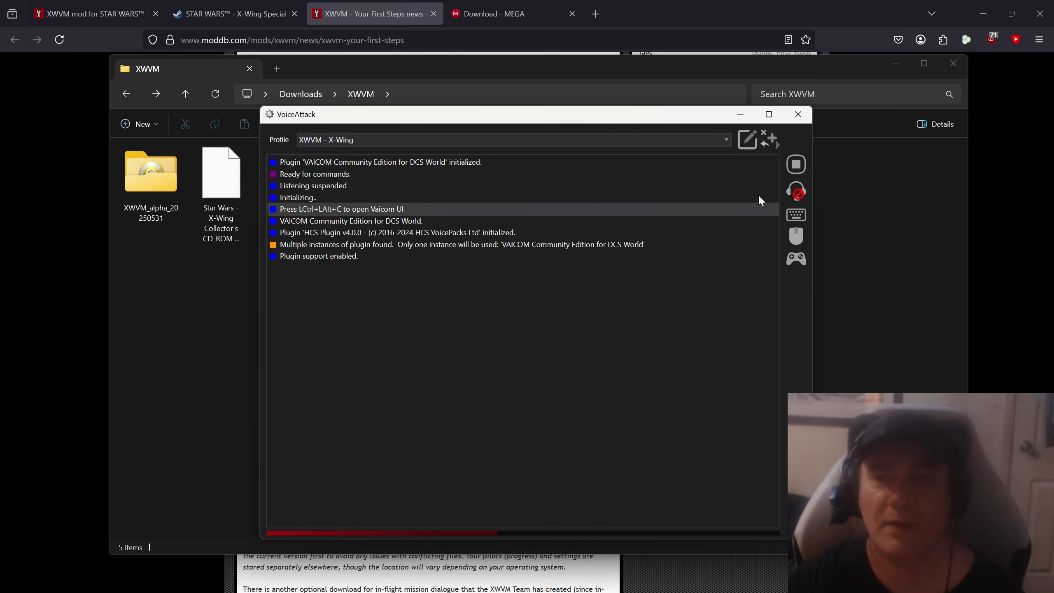
left_click(768, 114)
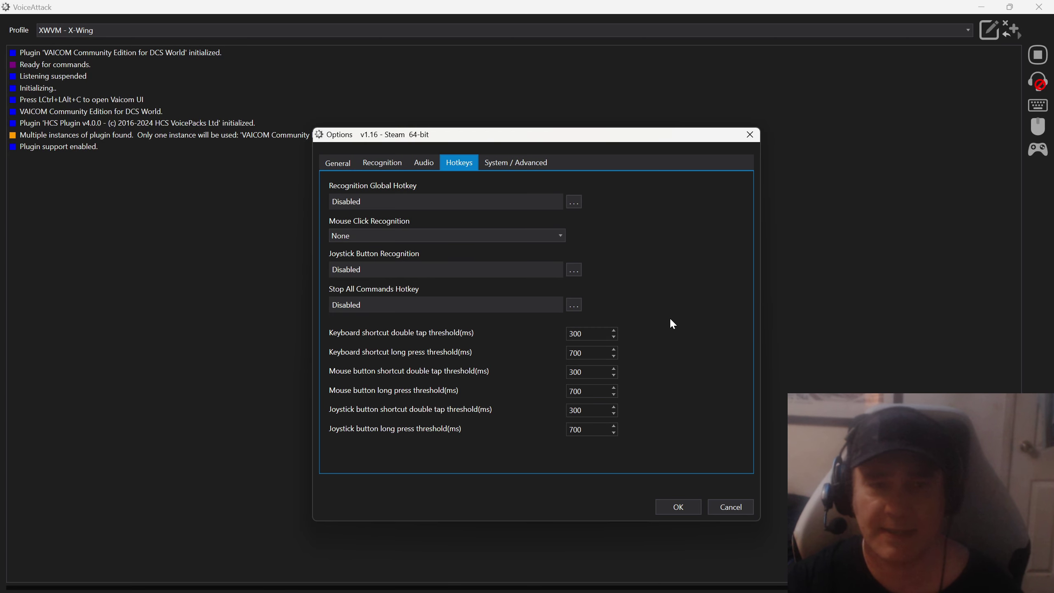
- Review the general VoiceAttack options and look through the profiles available for loading on startup
left_click(338, 163)
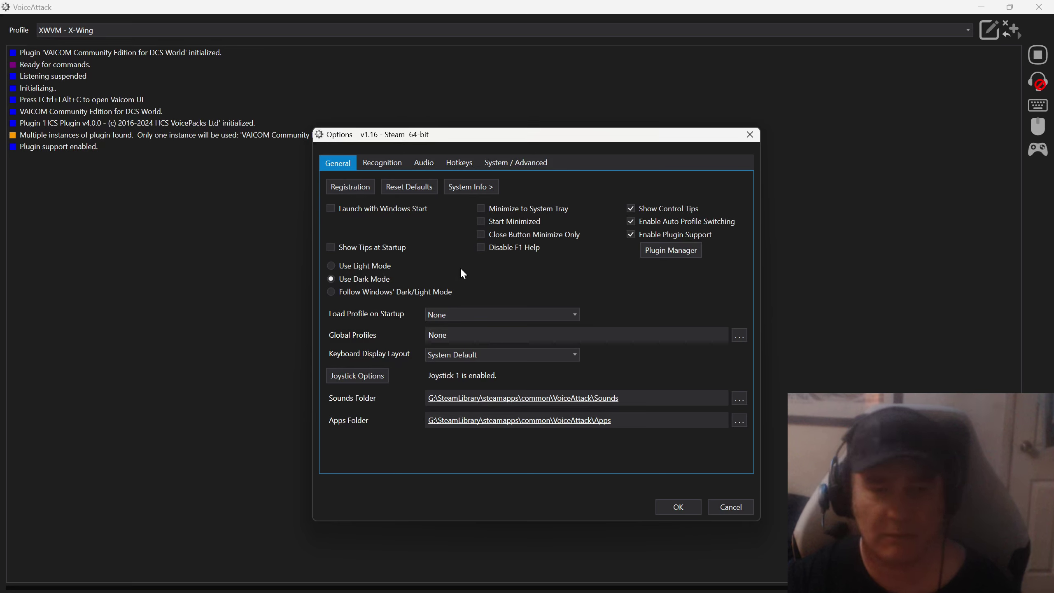
left_click(484, 315)
scroll(502, 355, "down", 3)
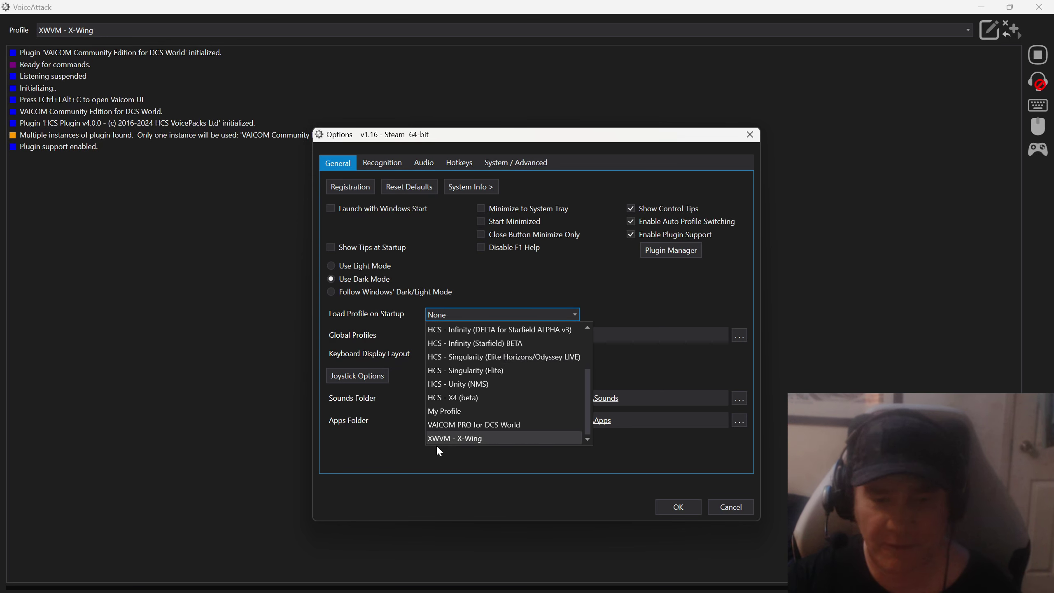
scroll(466, 402, "up", 5)
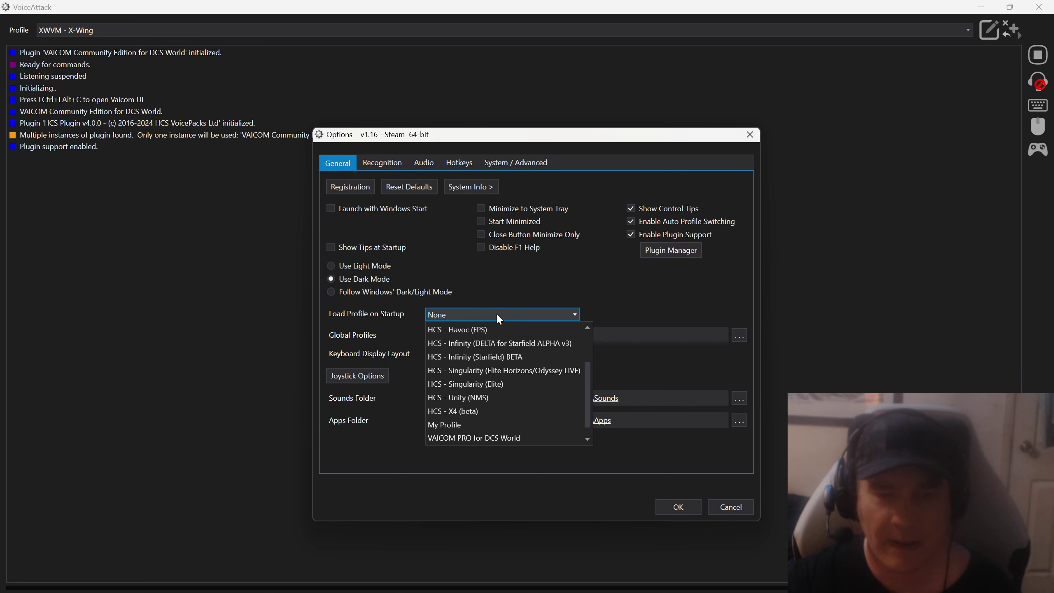
left_click(497, 315)
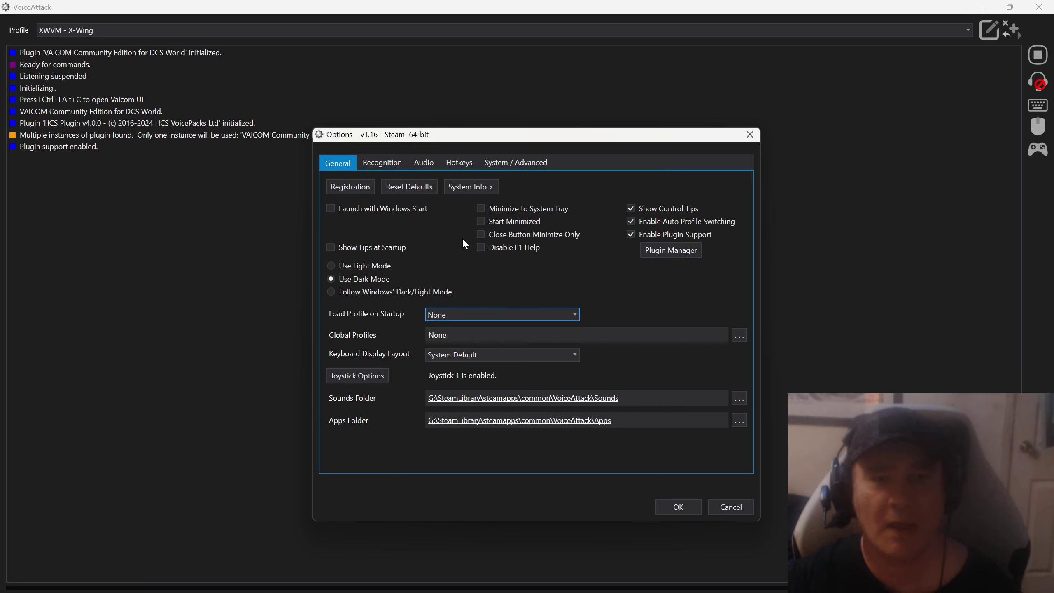
- Review the recognition, audio and hotkey options, including the choices for Mouse Click Recognition
left_click(389, 163)
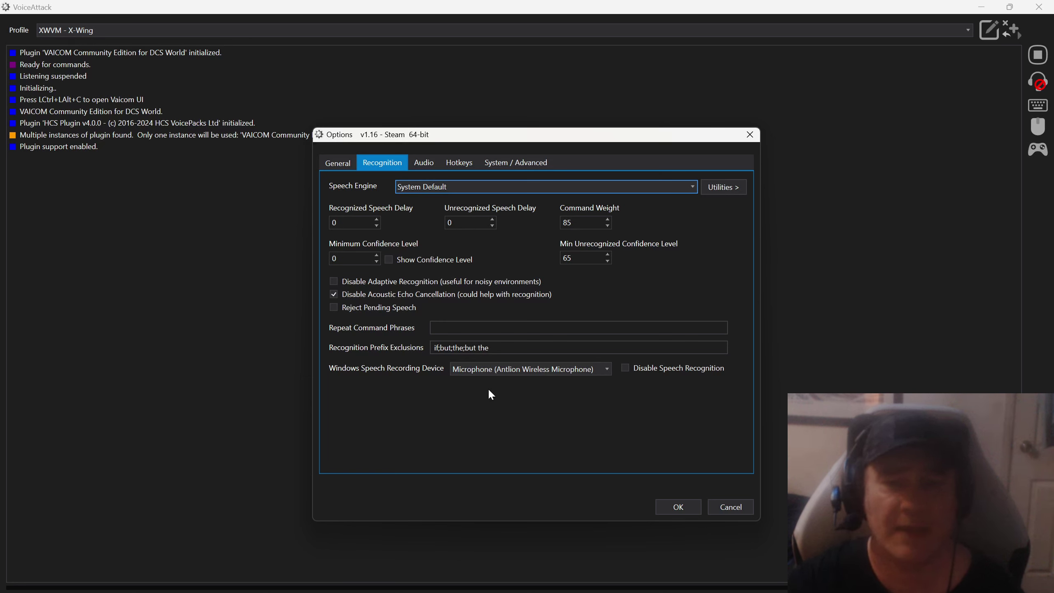
left_click(424, 163)
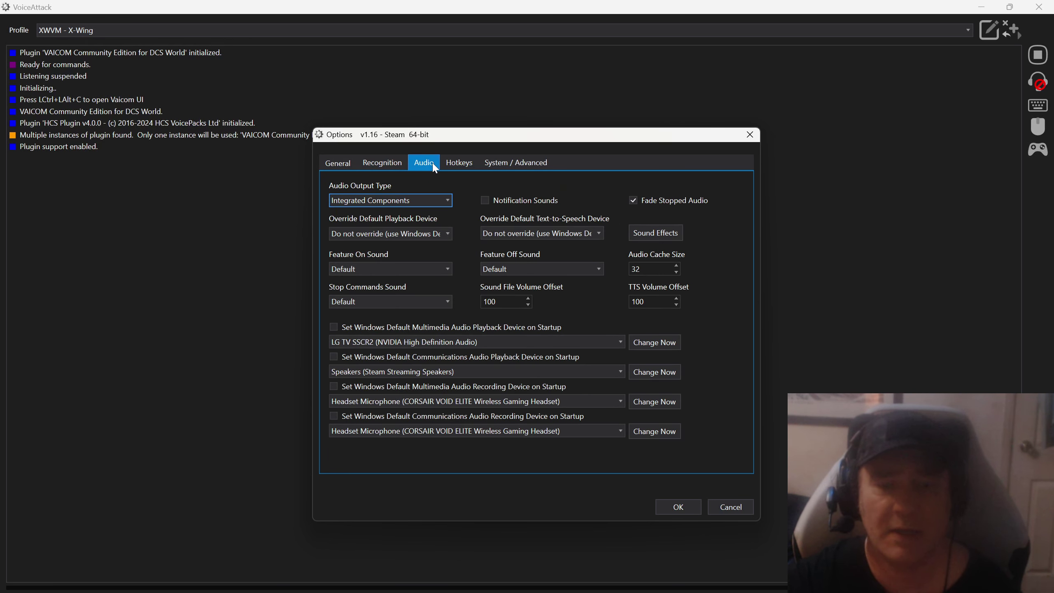
left_click(460, 163)
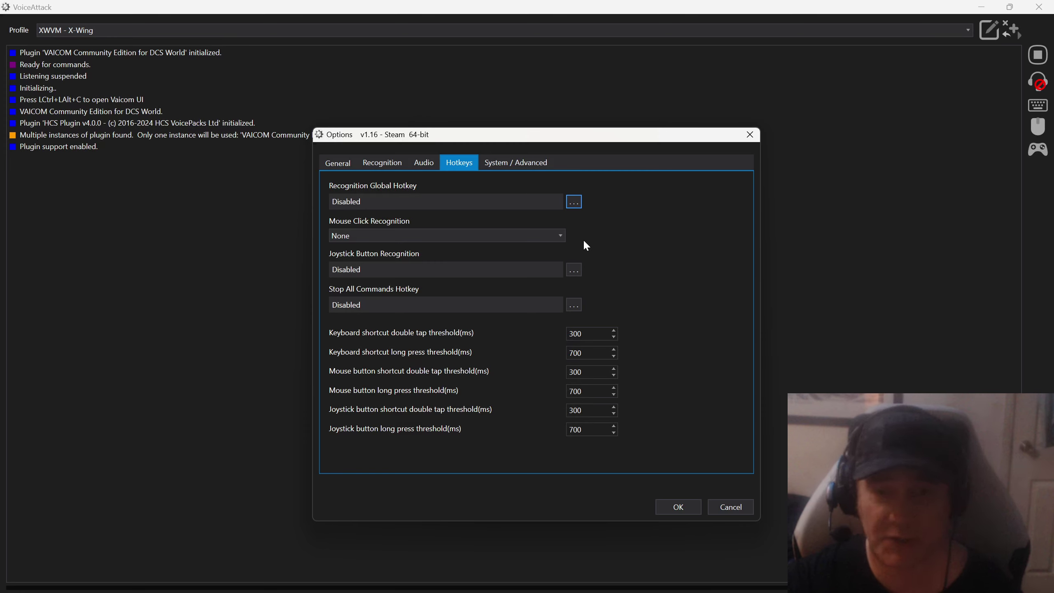
left_click(562, 236)
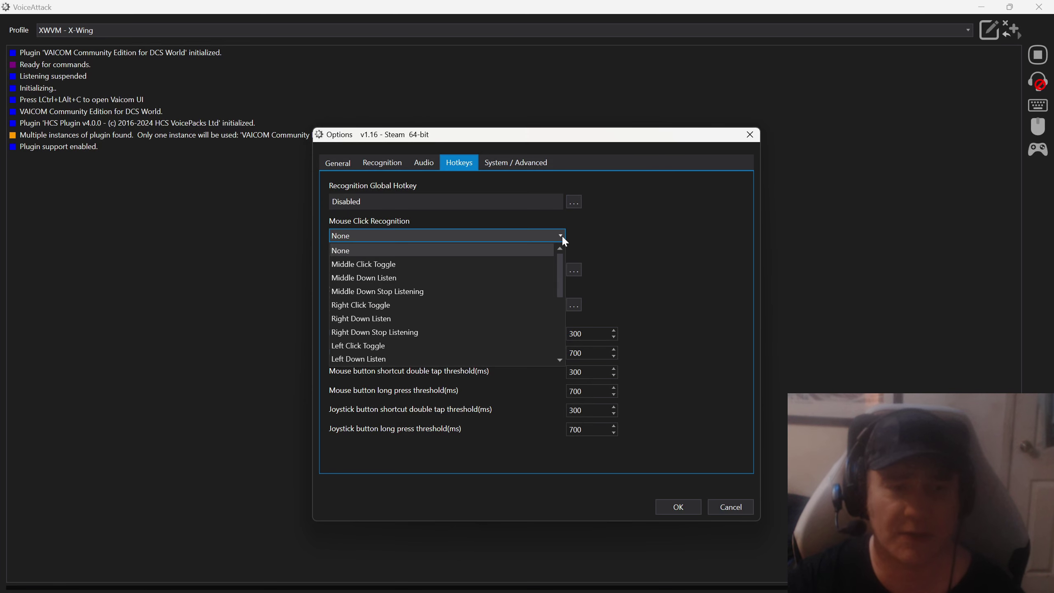
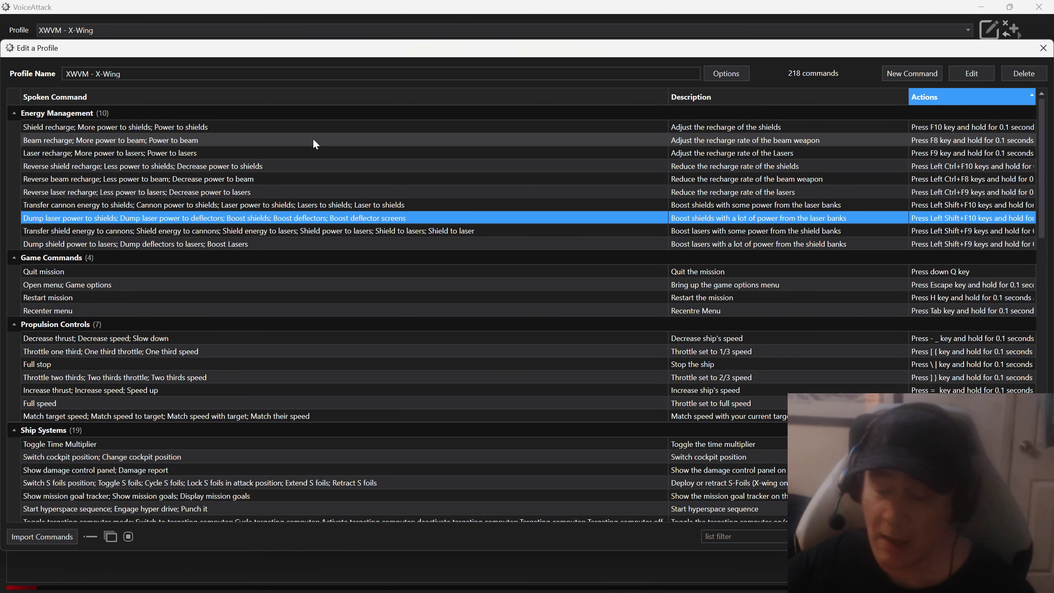
- Open the "Dump laser power to shields" command in the Energy Management category for editing
double_click(347, 222)
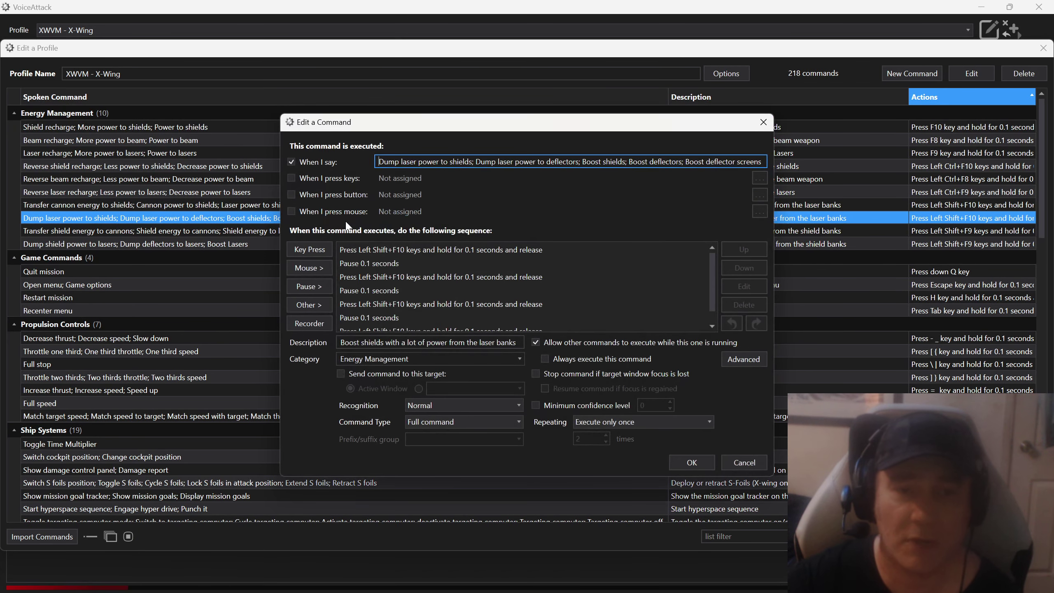
- Add "R2 boost those deflectors" as another spoken phrase at the end of the command's When I say list
left_click(759, 161)
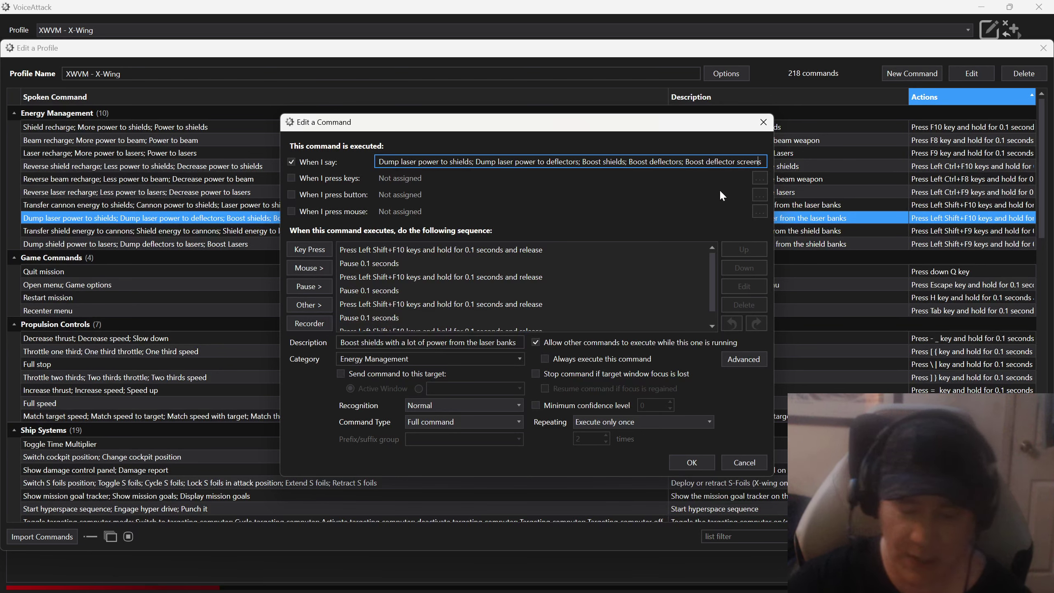
key("End")
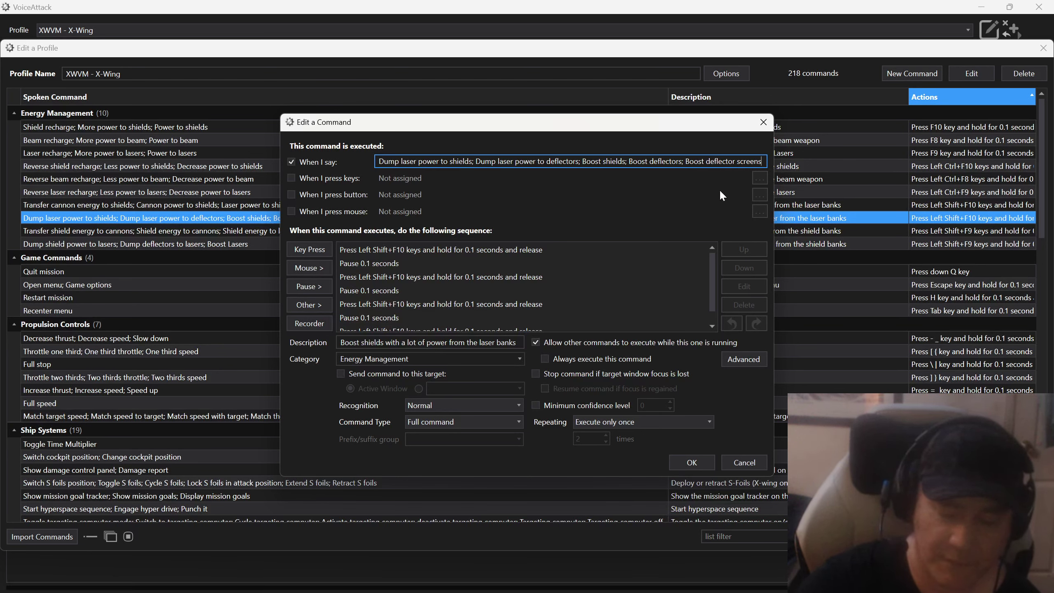
type("; ")
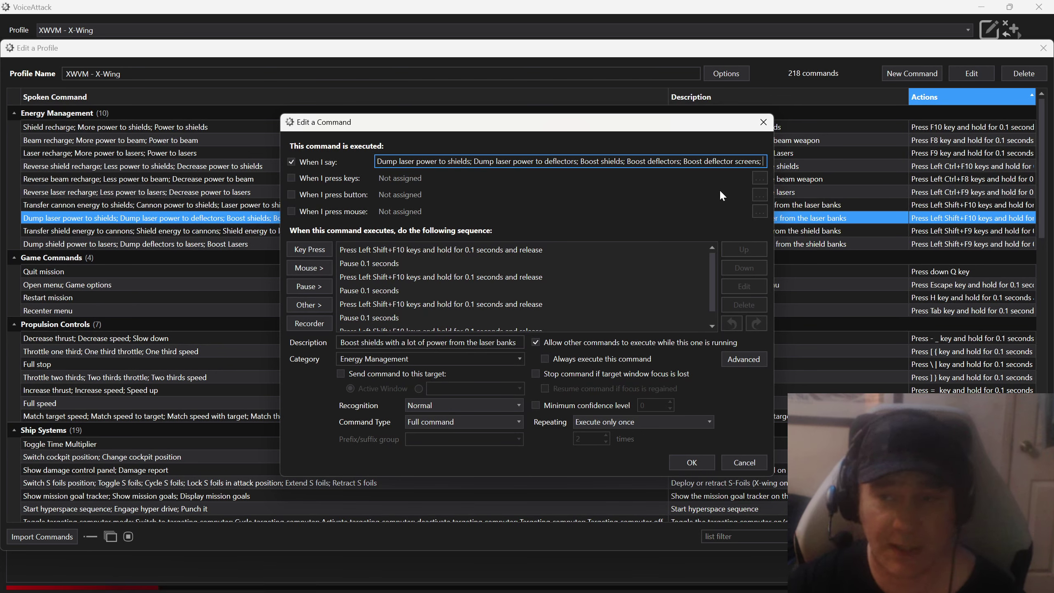
type("R")
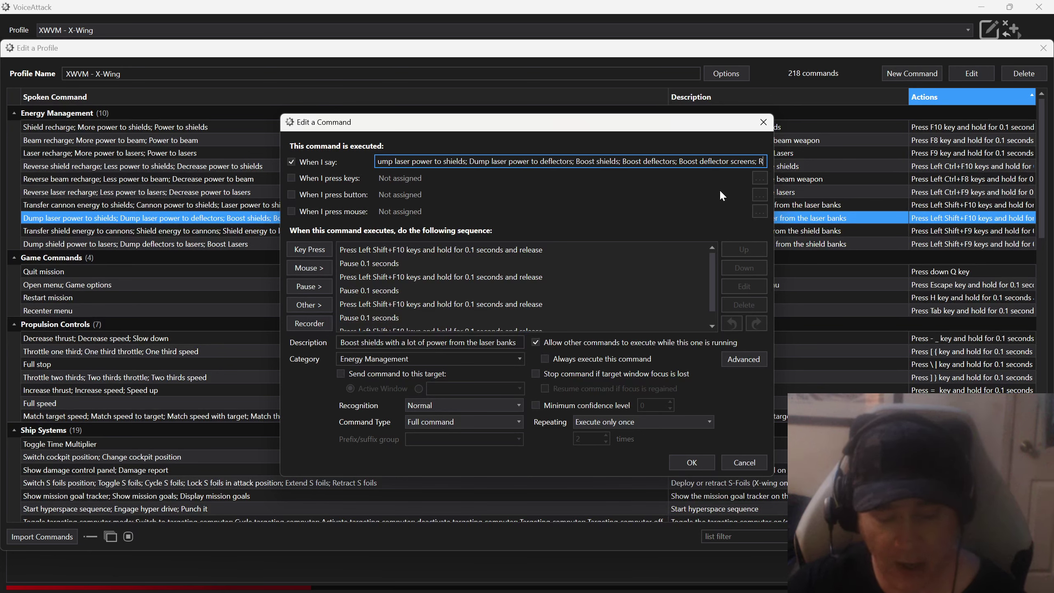
type("2 bo")
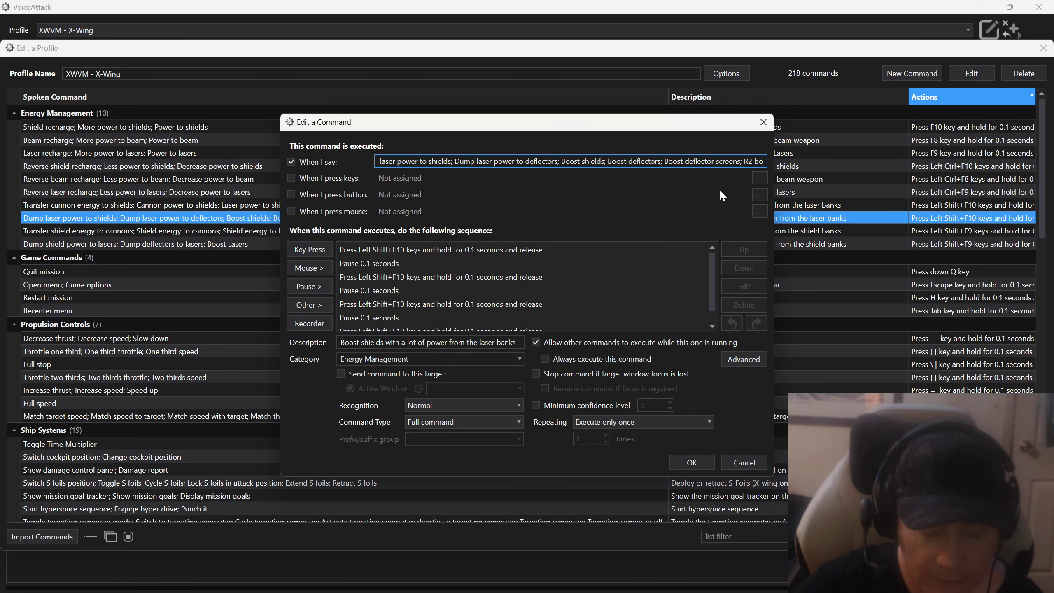
type("ost those deflectors")
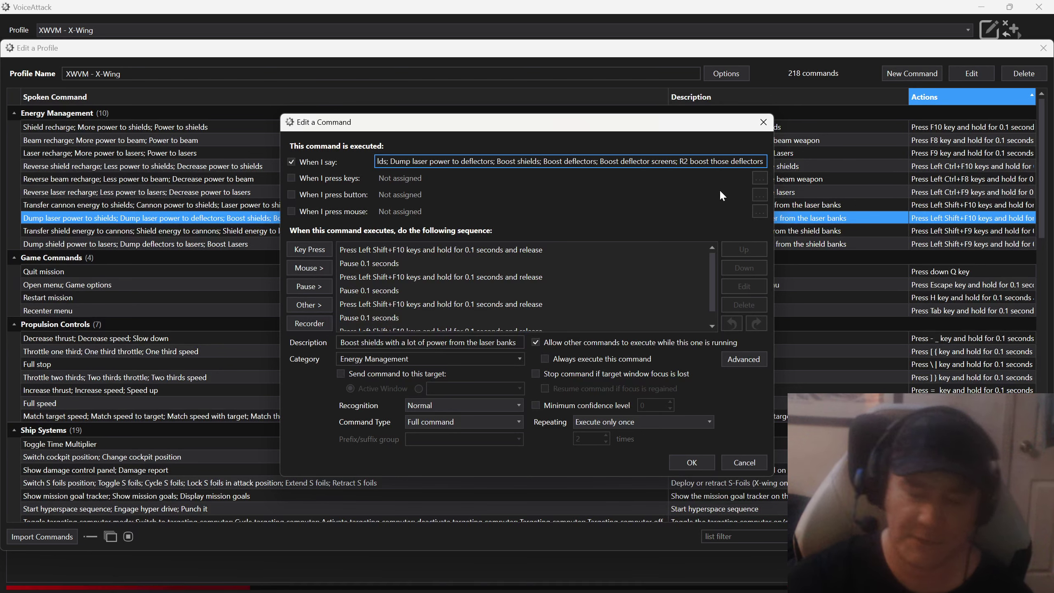
- Remove the "R2 boost those deflectors" phrase so the spoken list ends with "Boost deflector screens"
key("BackSpace")
key("BackSpace")
key("BackSpace")
key("BackSpace")
key("BackSpace")
key("BackSpace")
key("BackSpace")
key("BackSpace")
key("BackSpace")
key("BackSpace")
key("BackSpace")
key("BackSpace")
key("BackSpace")
key("BackSpace")
key("BackSpace")
key("BackSpace")
key("BackSpace")
key("BackSpace")
key("BackSpace")
key("BackSpace")
key("BackSpace")
key("BackSpace")
key("BackSpace")
key("BackSpace")
key("BackSpace")
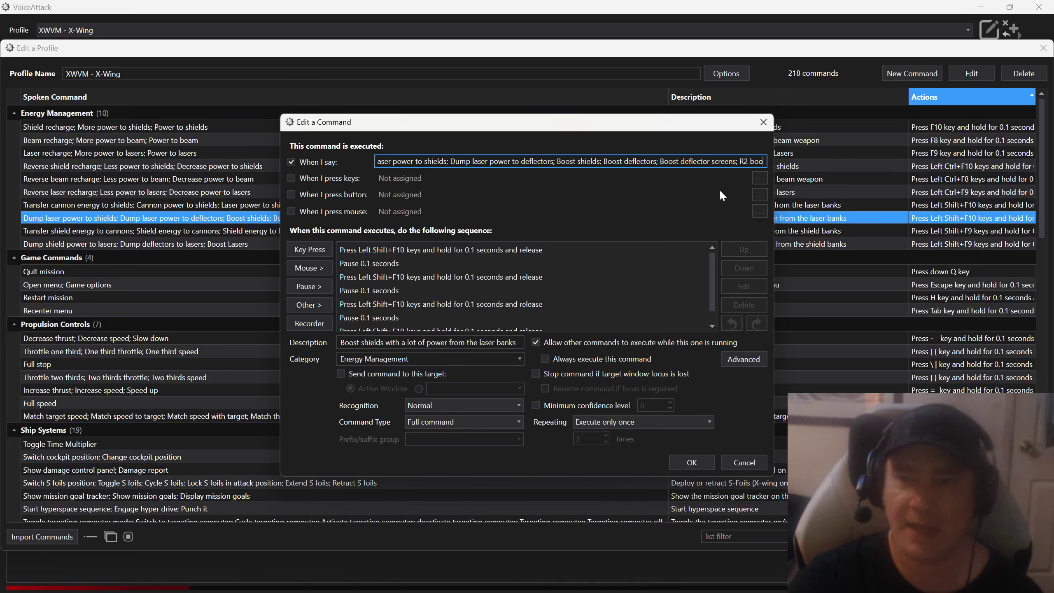
key("BackSpace")
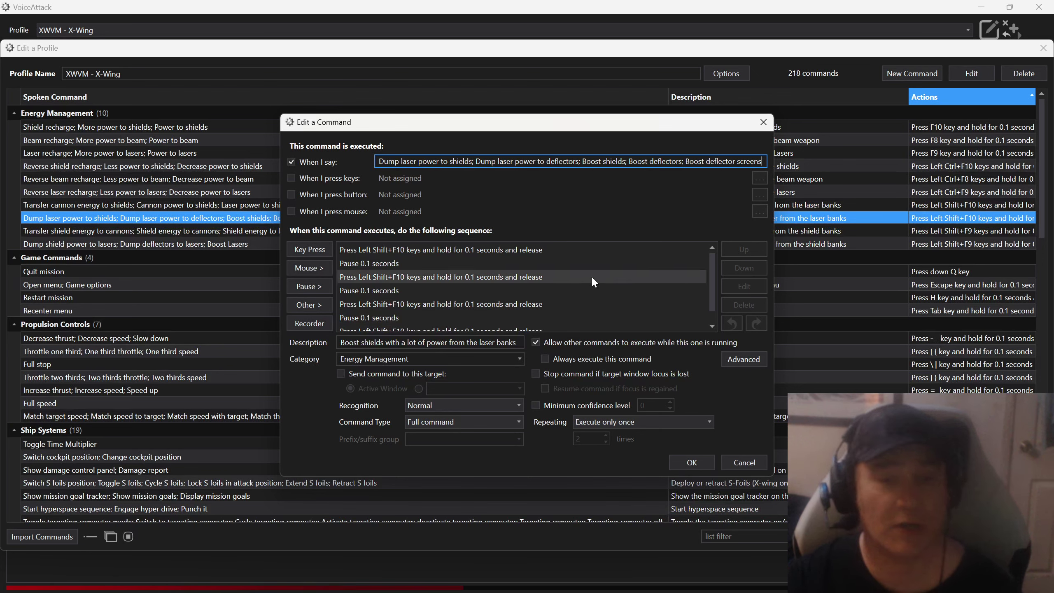
- Start adding a Left Shift+F10 keypress to the command's sequence and cancel it
left_click(313, 252)
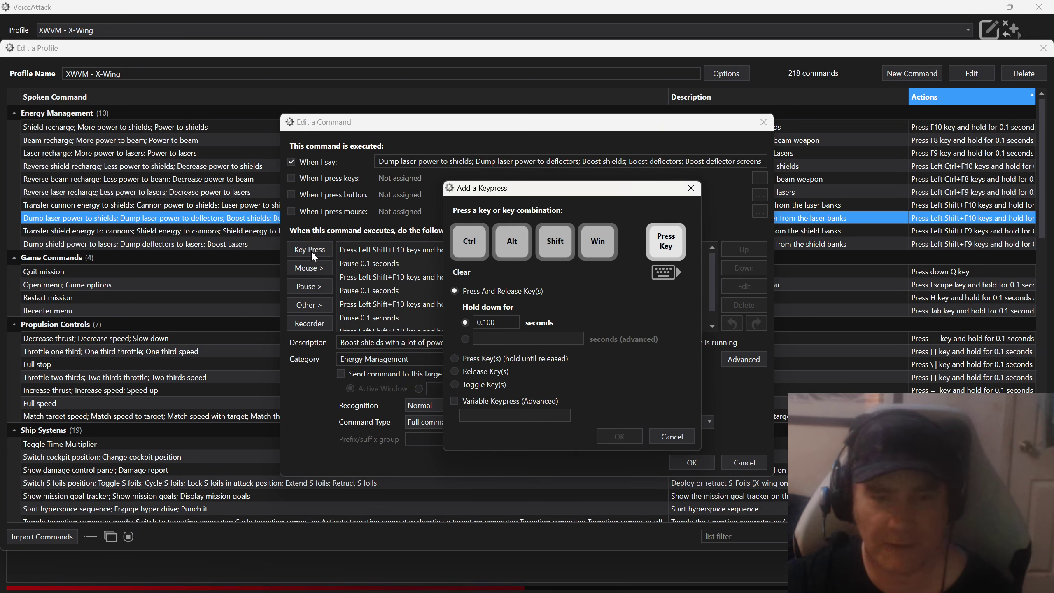
key("shift")
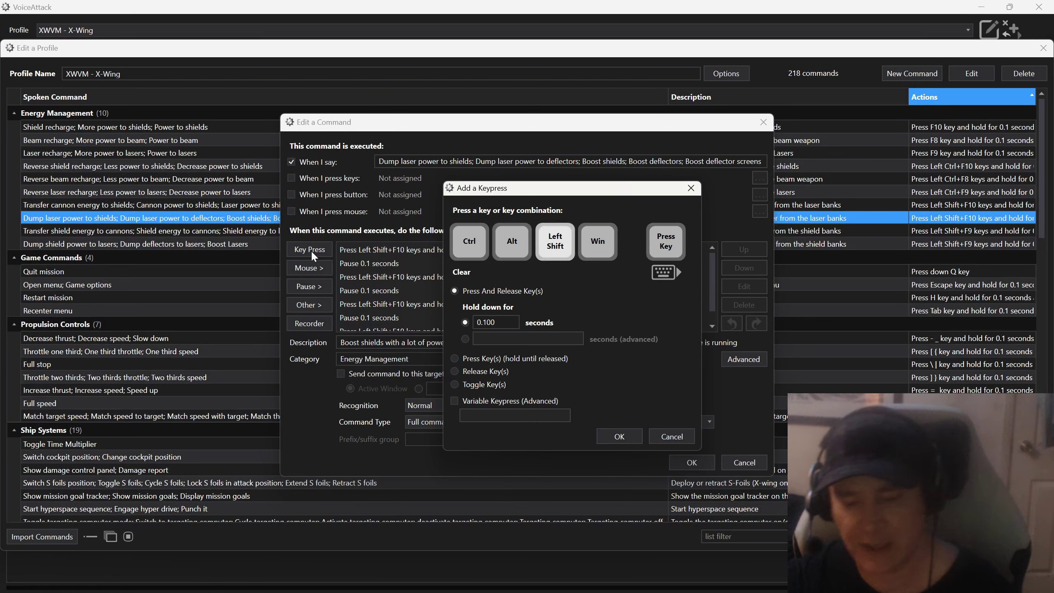
key("shift+F10")
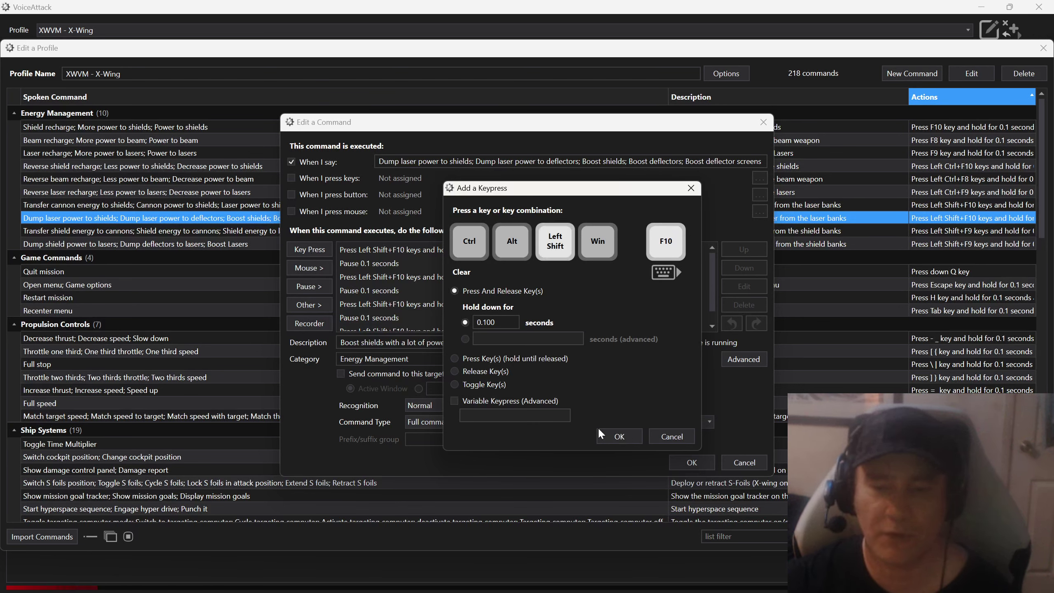
left_click(683, 439)
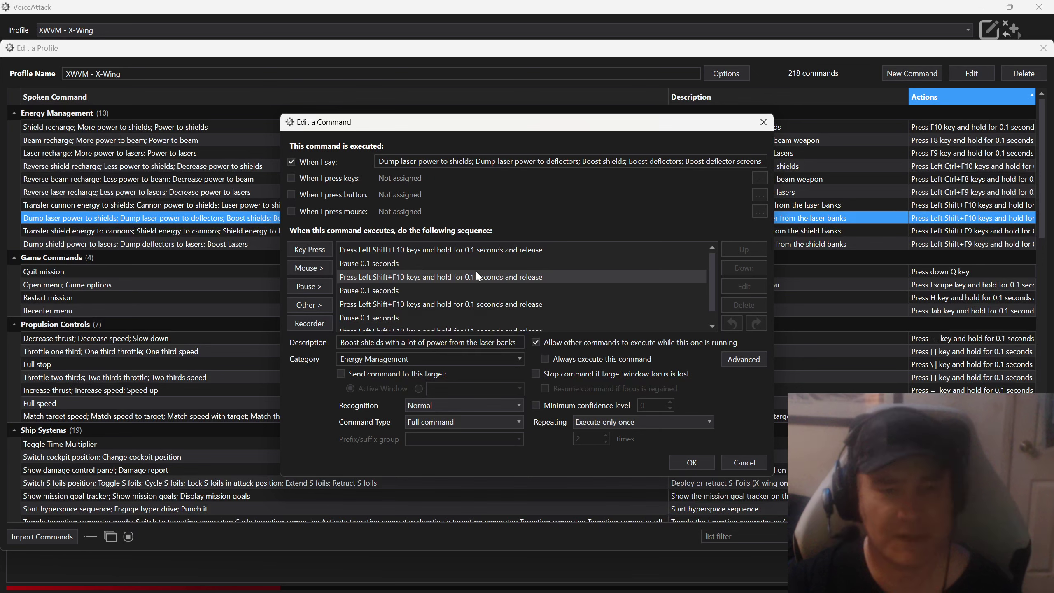
- View the settings for adding a pause to the command's sequence and cancel without adding one
left_click(310, 286)
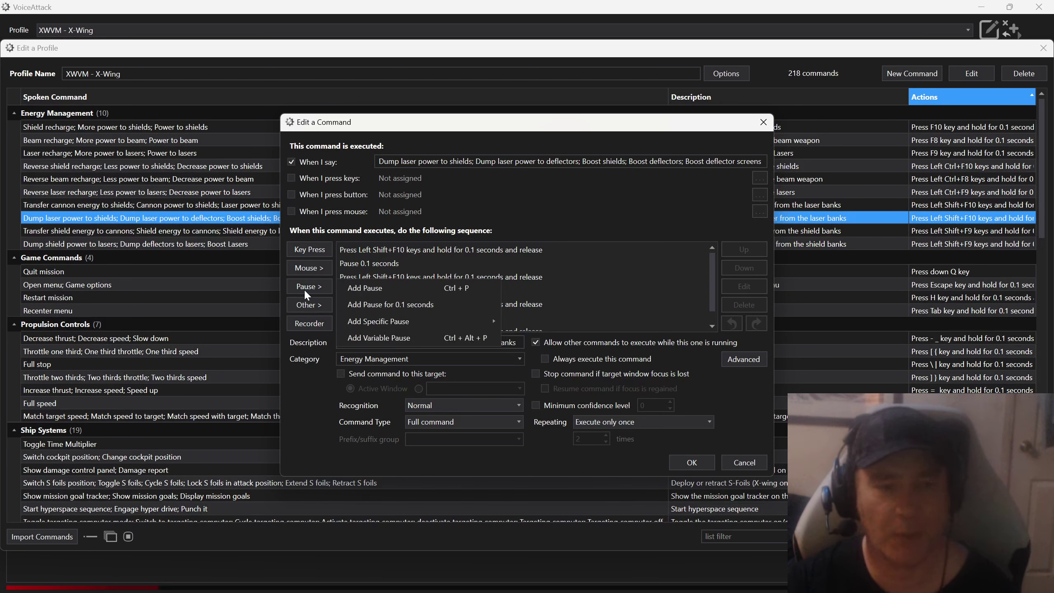
left_click(402, 284)
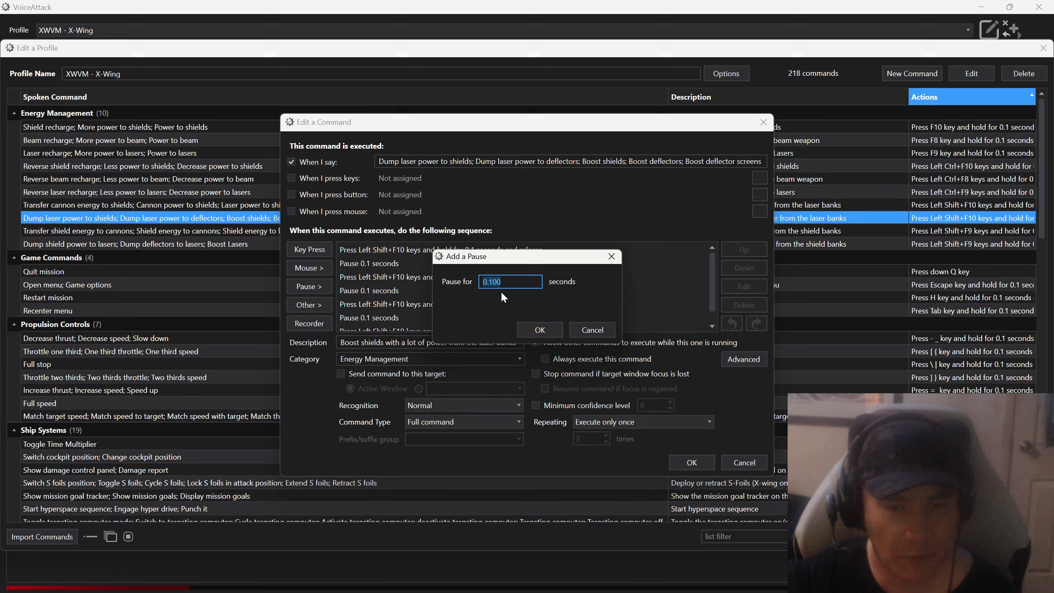
left_click(583, 333)
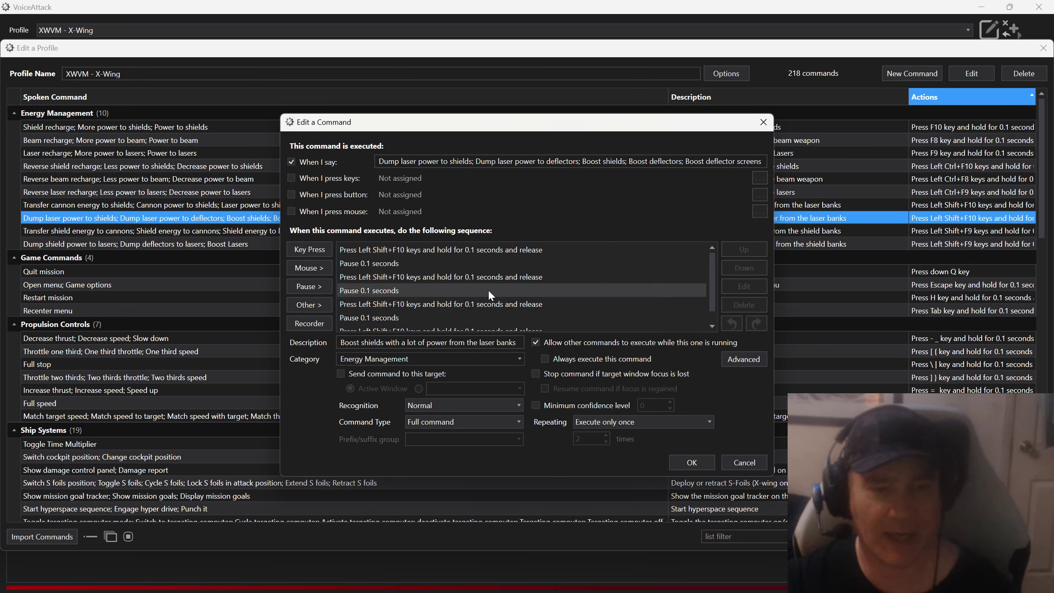
- Delete the last 0.1-second pause and the last Left Shift+F10 keypress from the command's sequence, and save the command
scroll(468, 279, "down", 1)
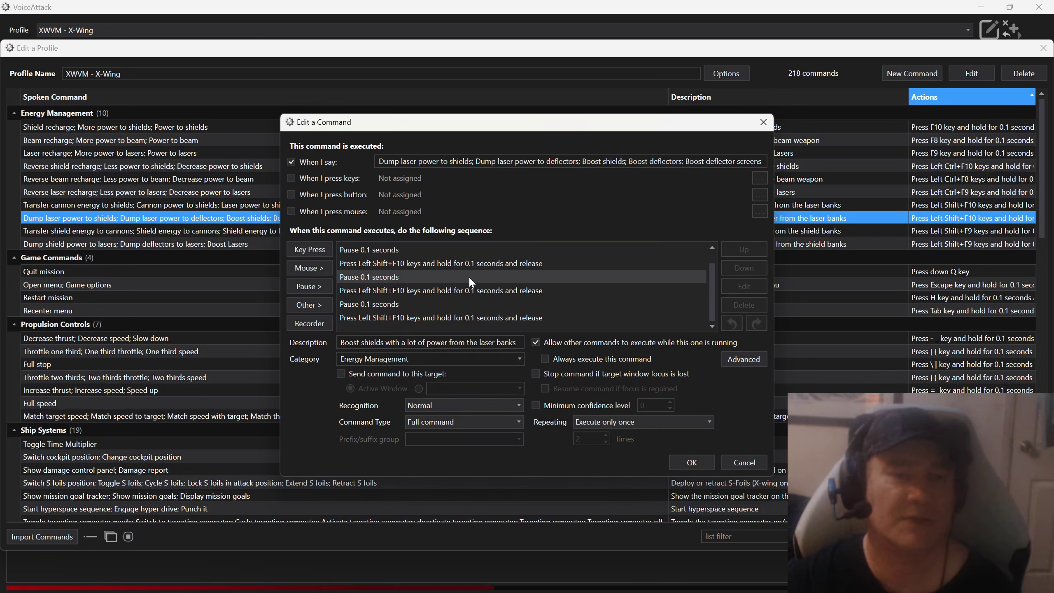
left_click(374, 318)
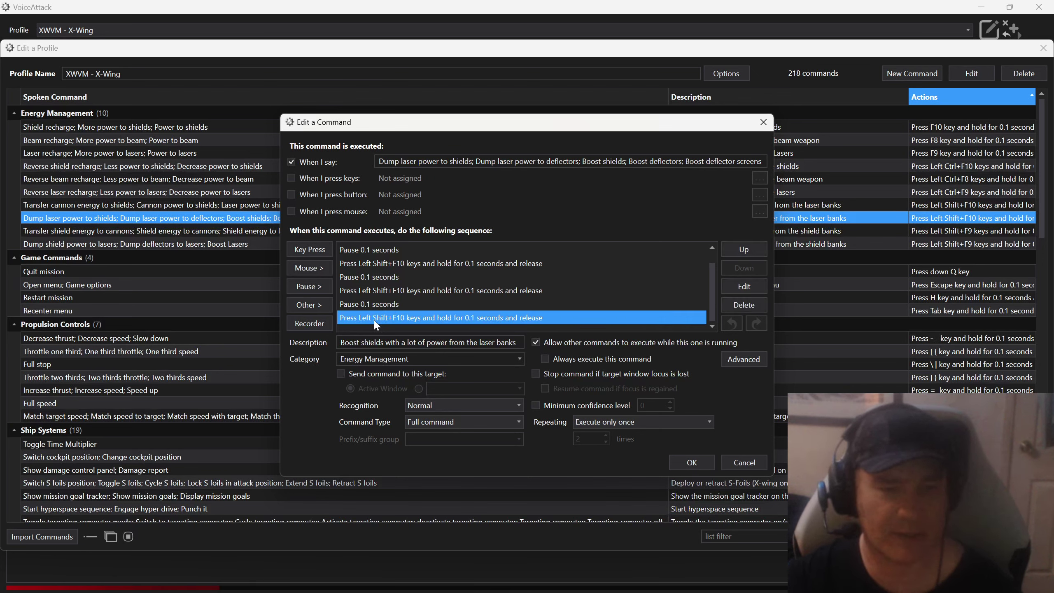
left_click(375, 305, "shift")
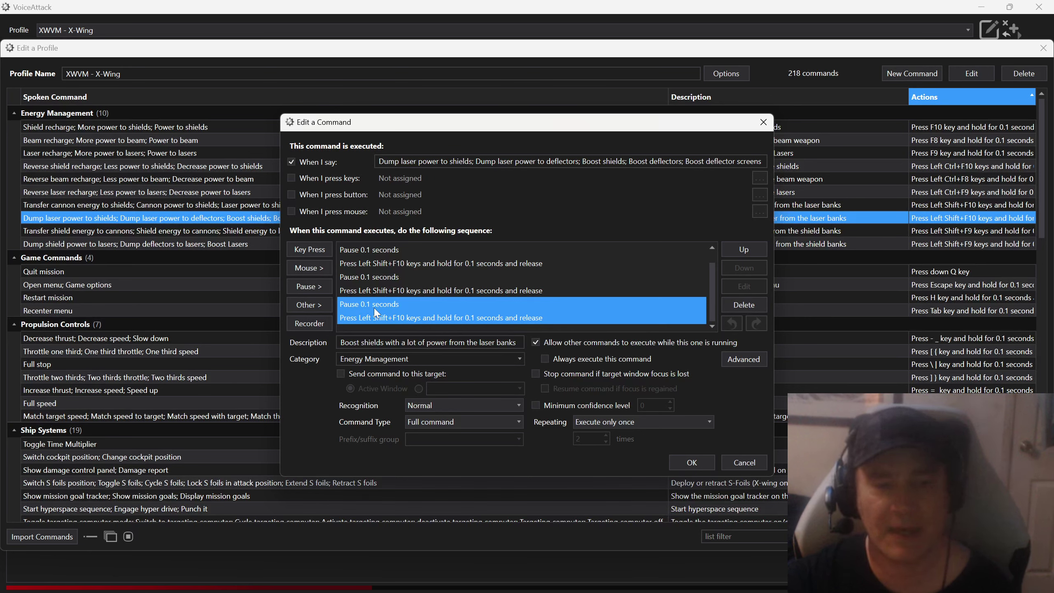
left_click(734, 305)
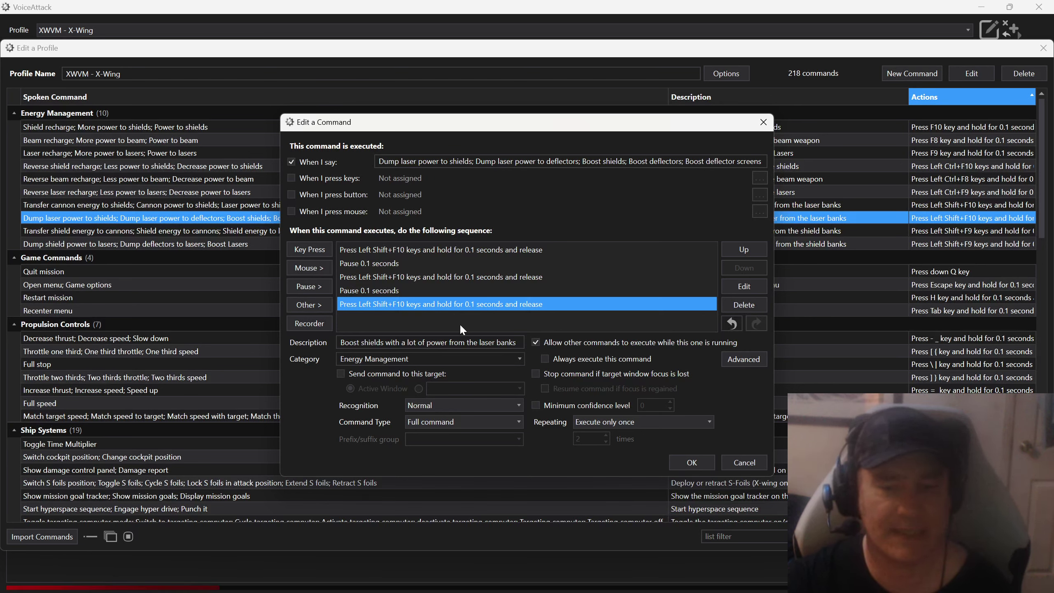
left_click(692, 462)
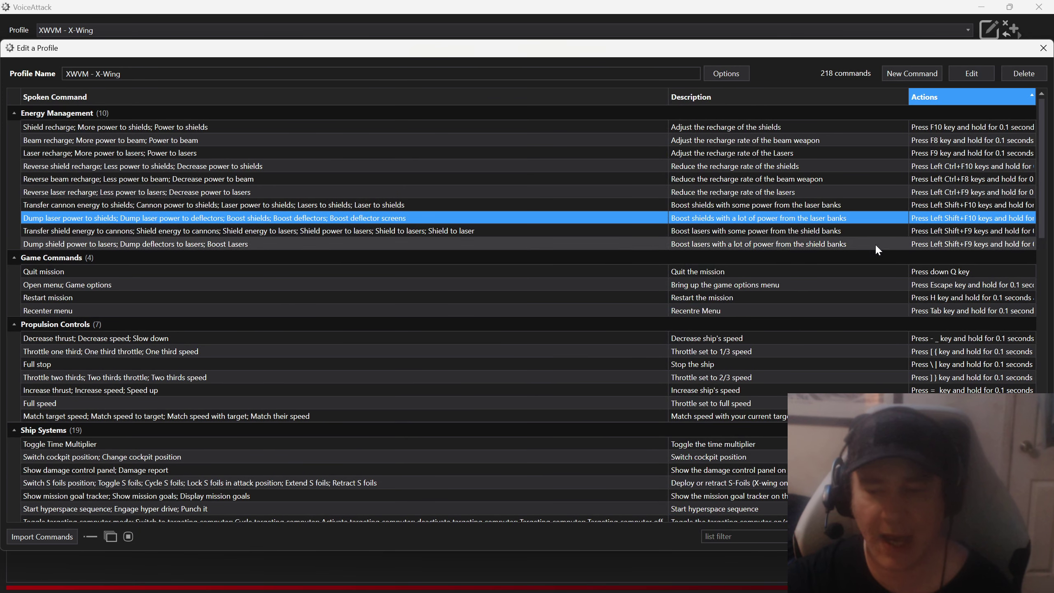